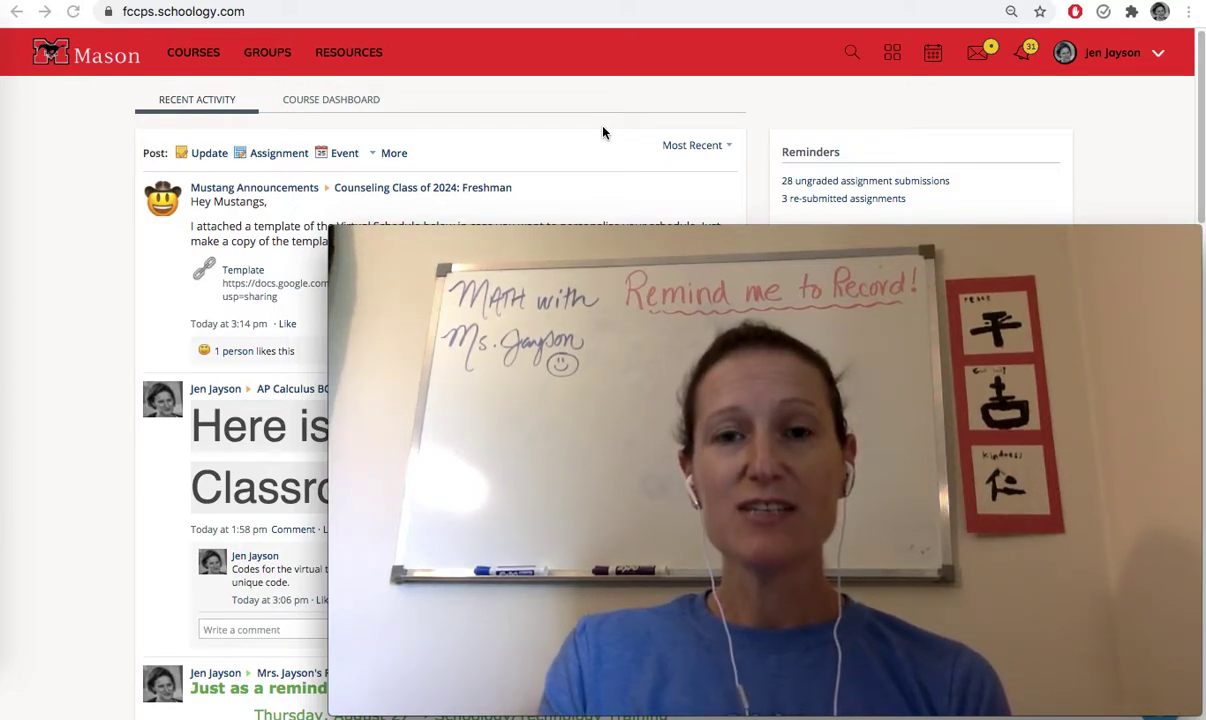
Navigate the browser from the class activity page to desmos.com.
{"action": "left_click", "coordinate": [365, 10]}
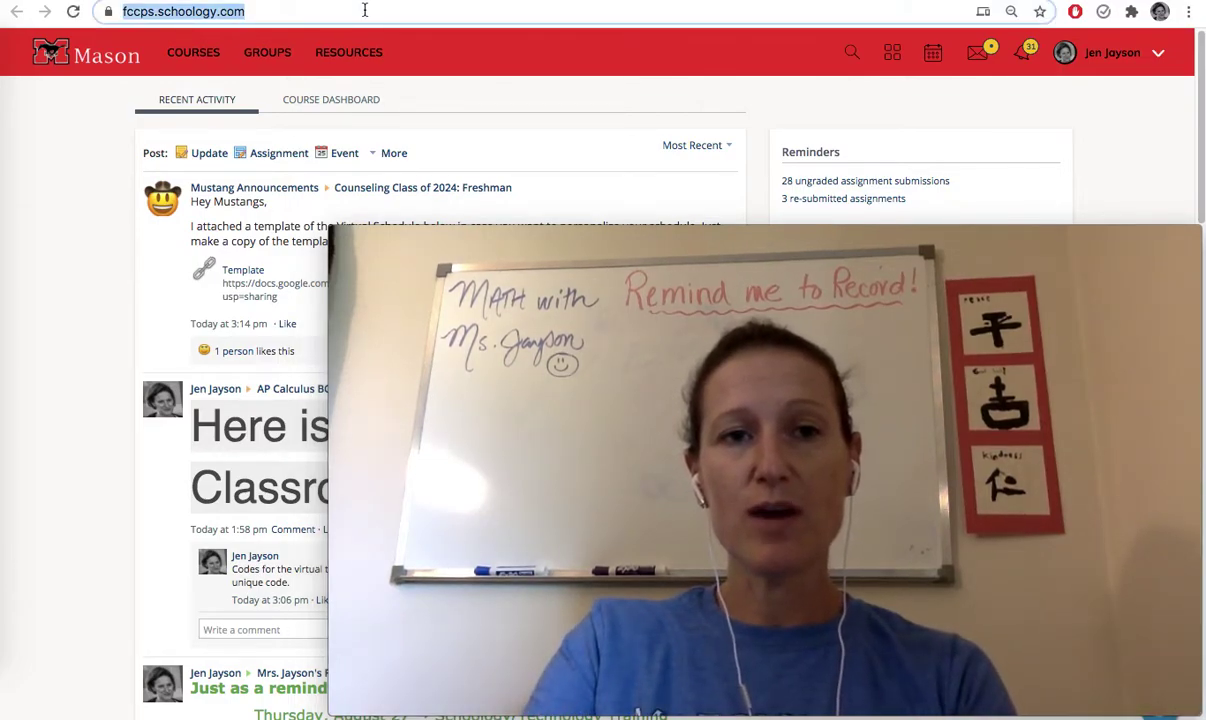
{"action": "type", "text": "desmos"}
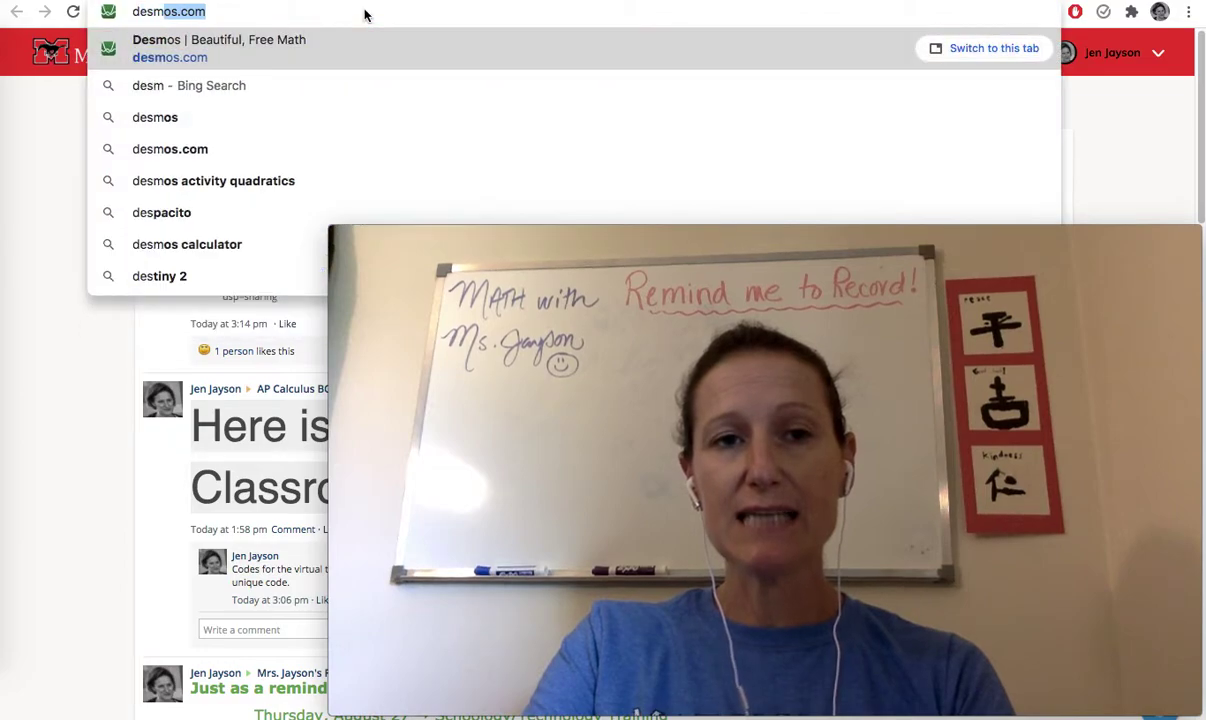
{"action": "type", "text": ".com"}
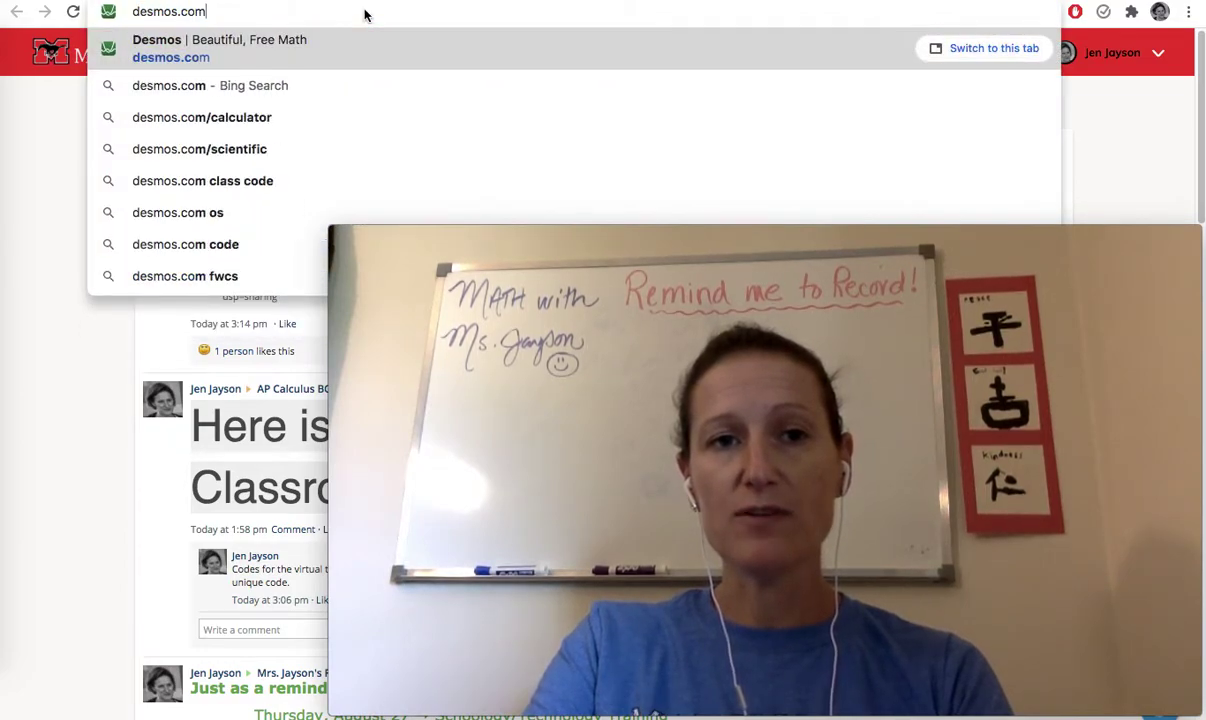
{"action": "key", "text": "Return"}
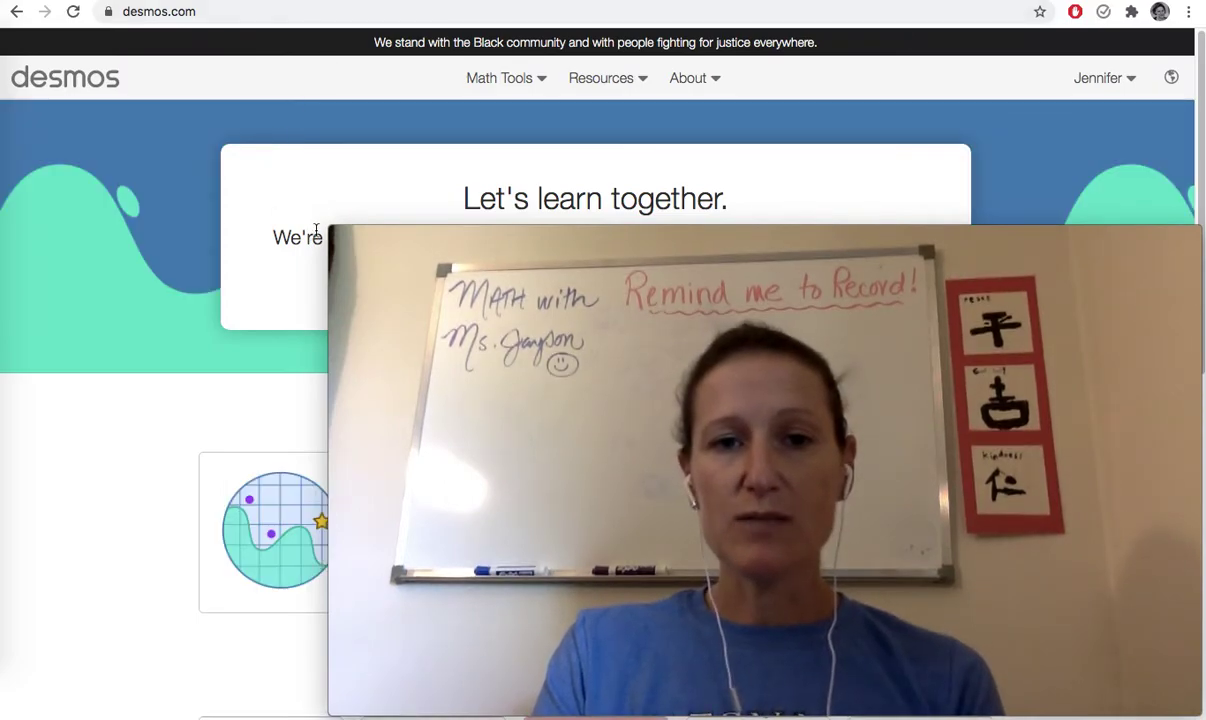
Launch the Graphing Calculator from the Math Tools menu to get a blank Untitled Graph.
{"action": "left_click", "coordinate": [331, 232]}
{"action": "left_click_drag", "start_coordinate": [331, 232], "coordinate": [826, 504]}
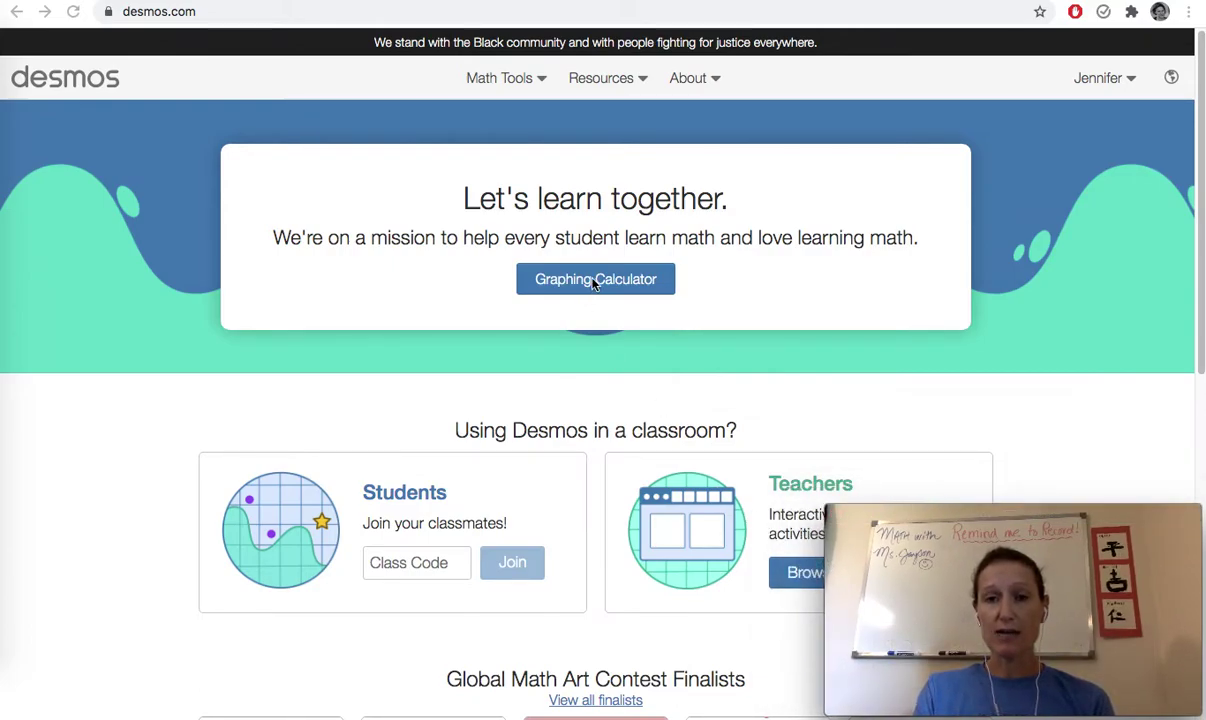
{"action": "left_click", "coordinate": [538, 80]}
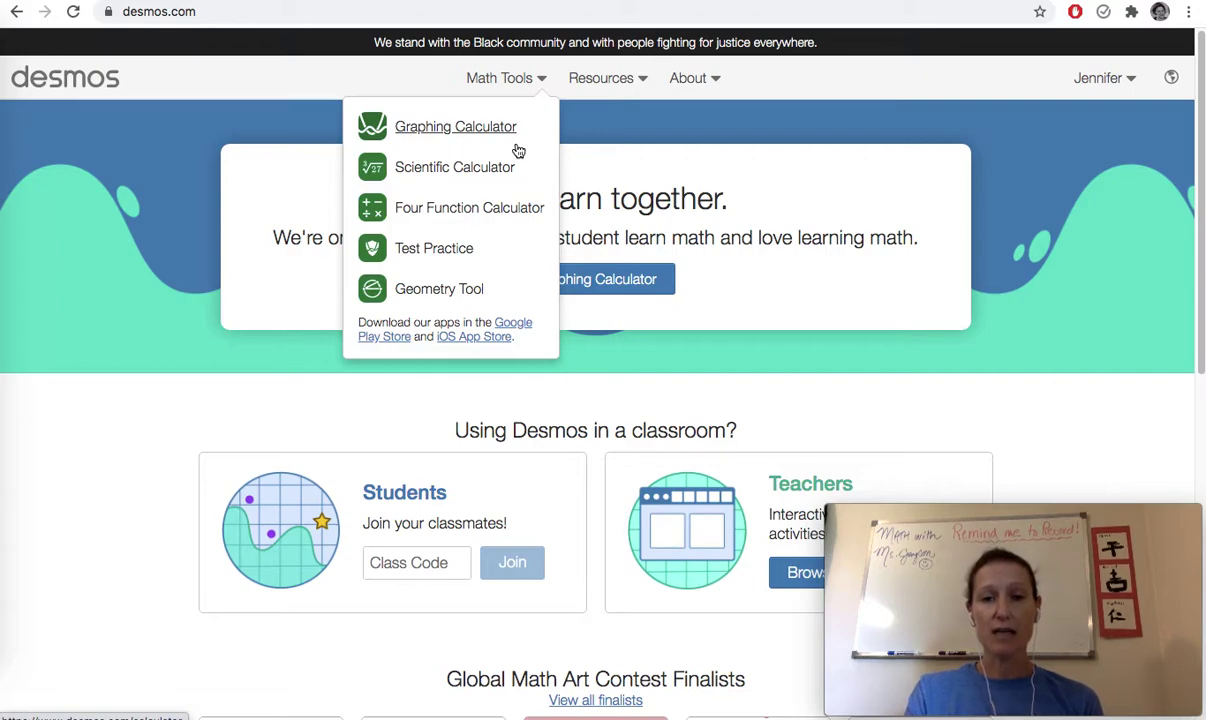
{"action": "left_click", "coordinate": [455, 133]}
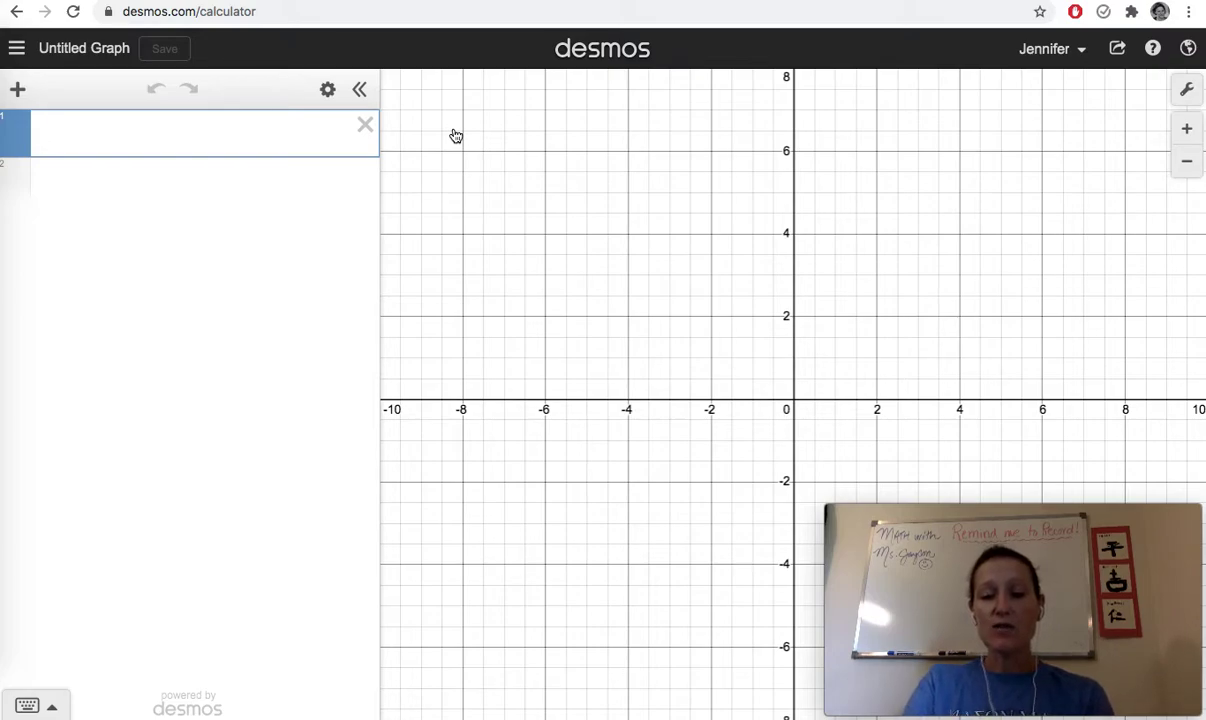
Enter 5/4 (showing 1.25), then add 1.25 and convert it to the fraction 5/4.
{"action": "type", "text": "5/4"}
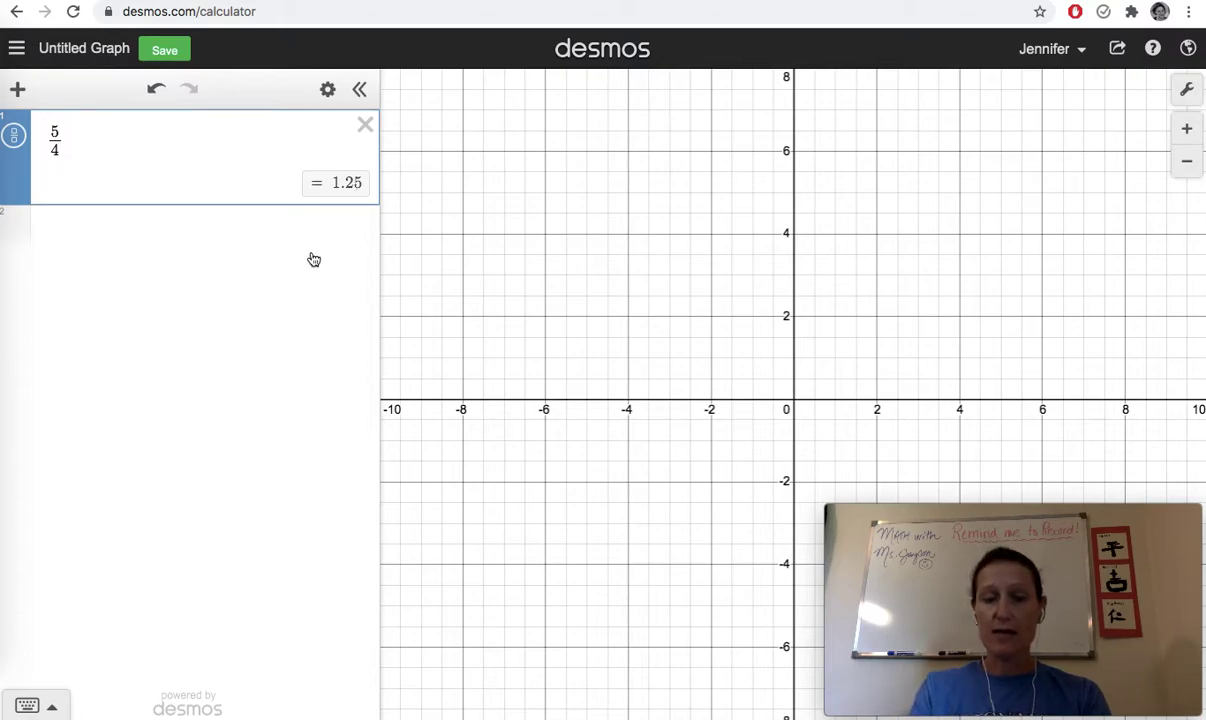
{"action": "left_click", "coordinate": [254, 256]}
{"action": "type", "text": "1.25"}
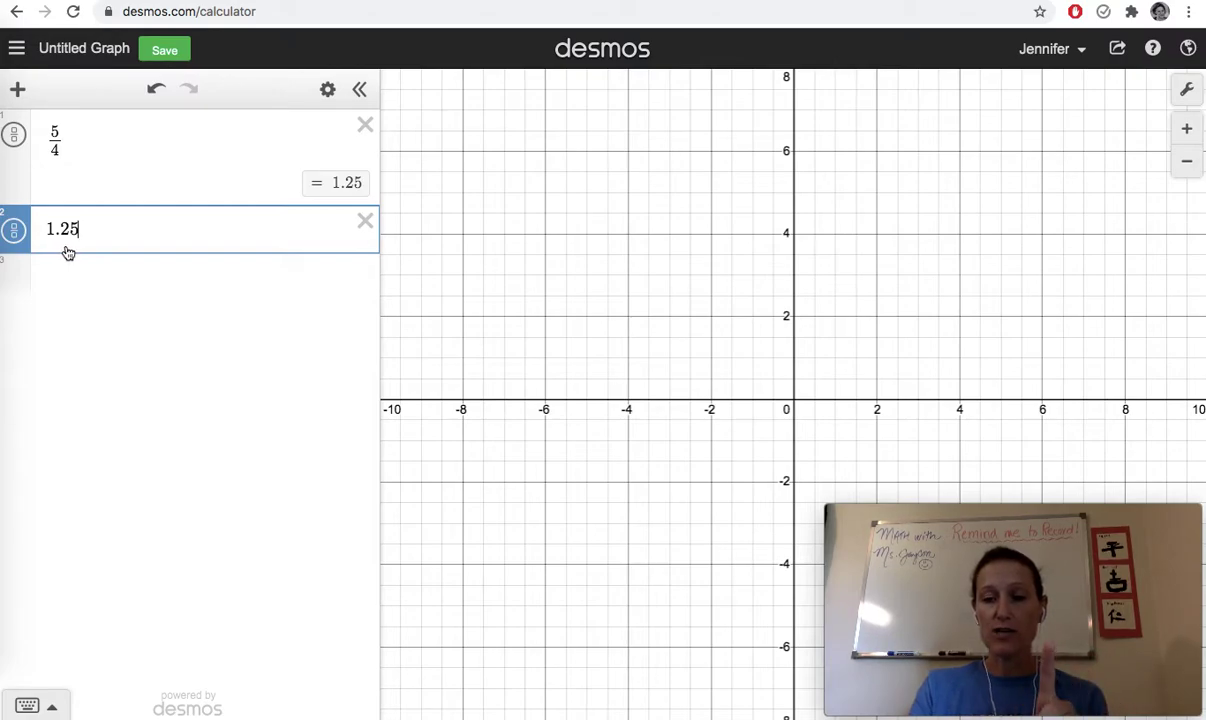
{"action": "left_click", "coordinate": [16, 232]}
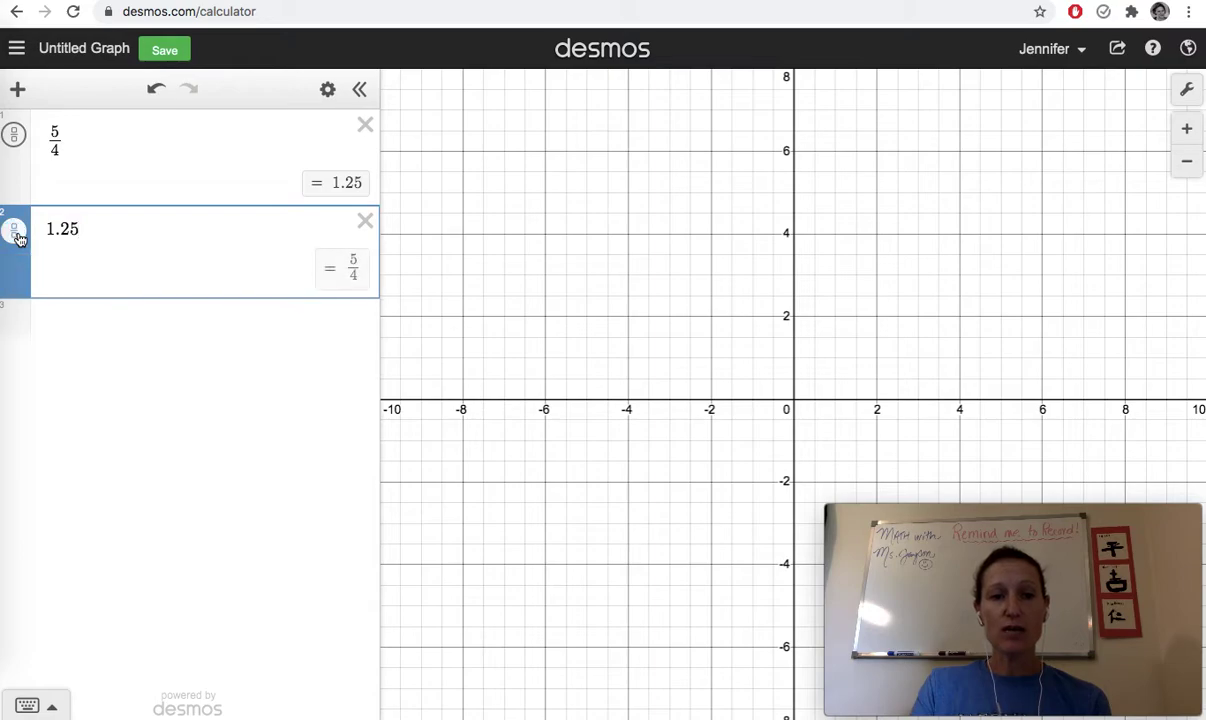
Add 3.14 converted to the fraction 157/50, then add pi evaluating to 3.14159265359.
{"action": "left_click", "coordinate": [105, 330]}
{"action": "type", "text": "3.14"}
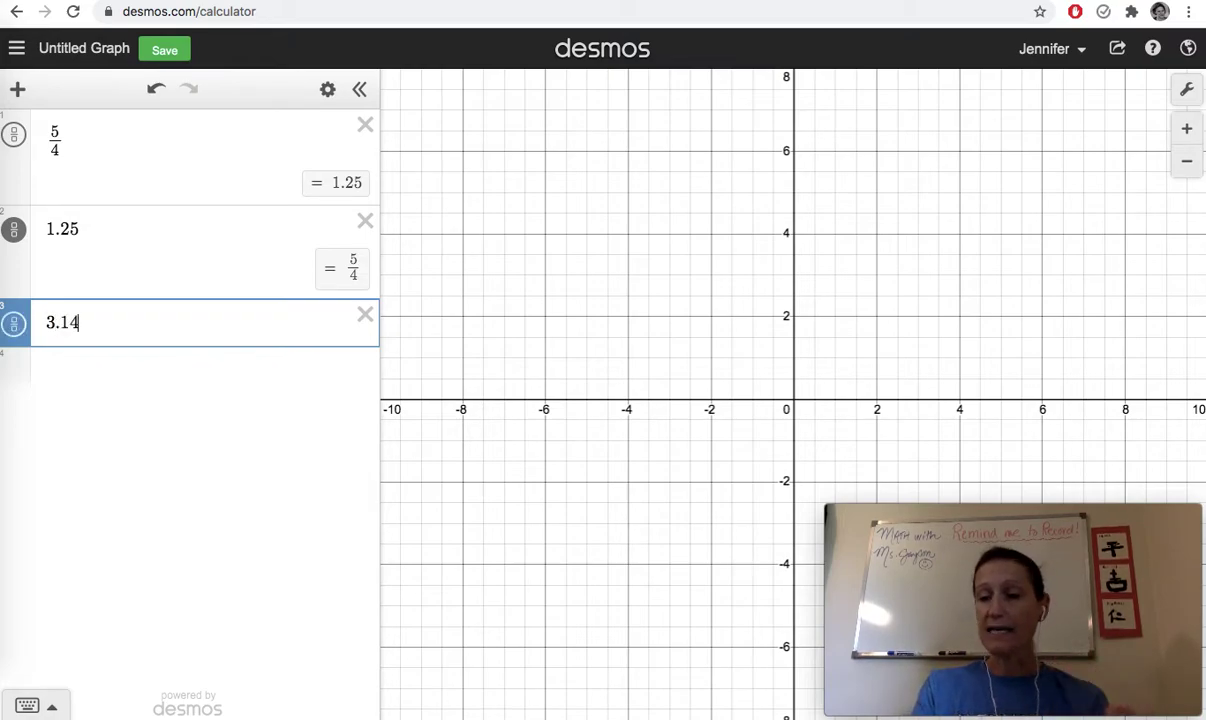
{"action": "left_click", "coordinate": [22, 333]}
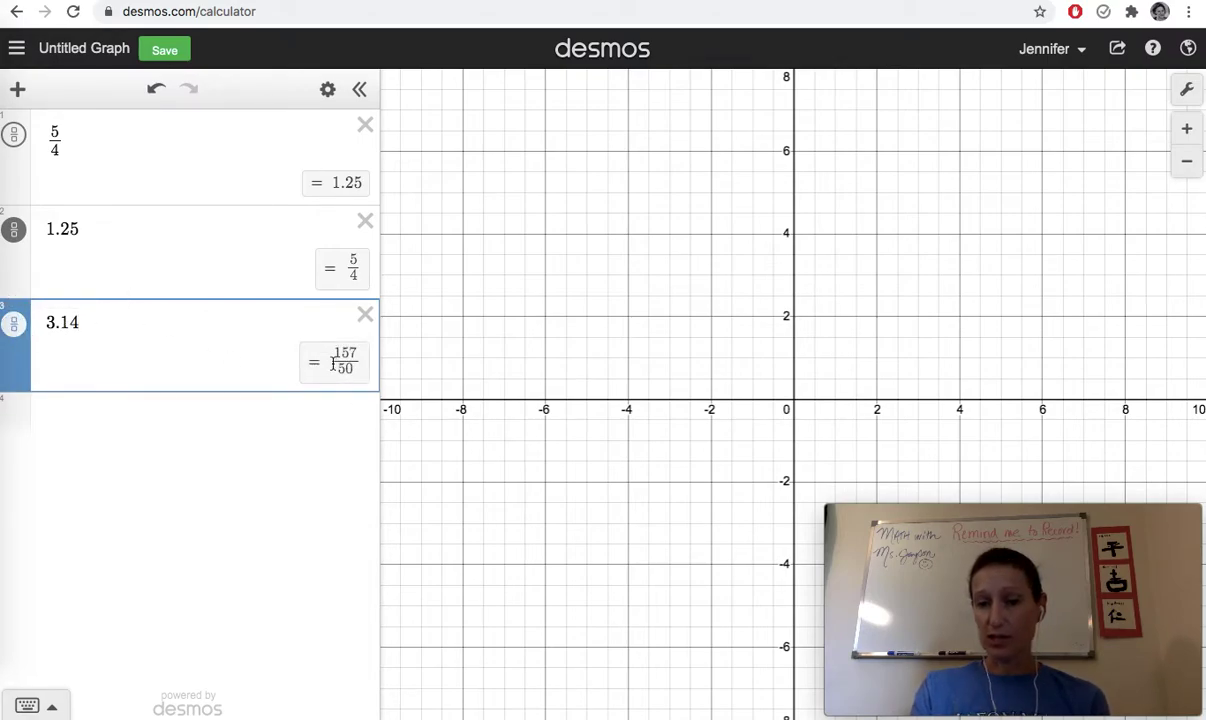
{"action": "left_click", "coordinate": [114, 426]}
{"action": "type", "text": "pi"}
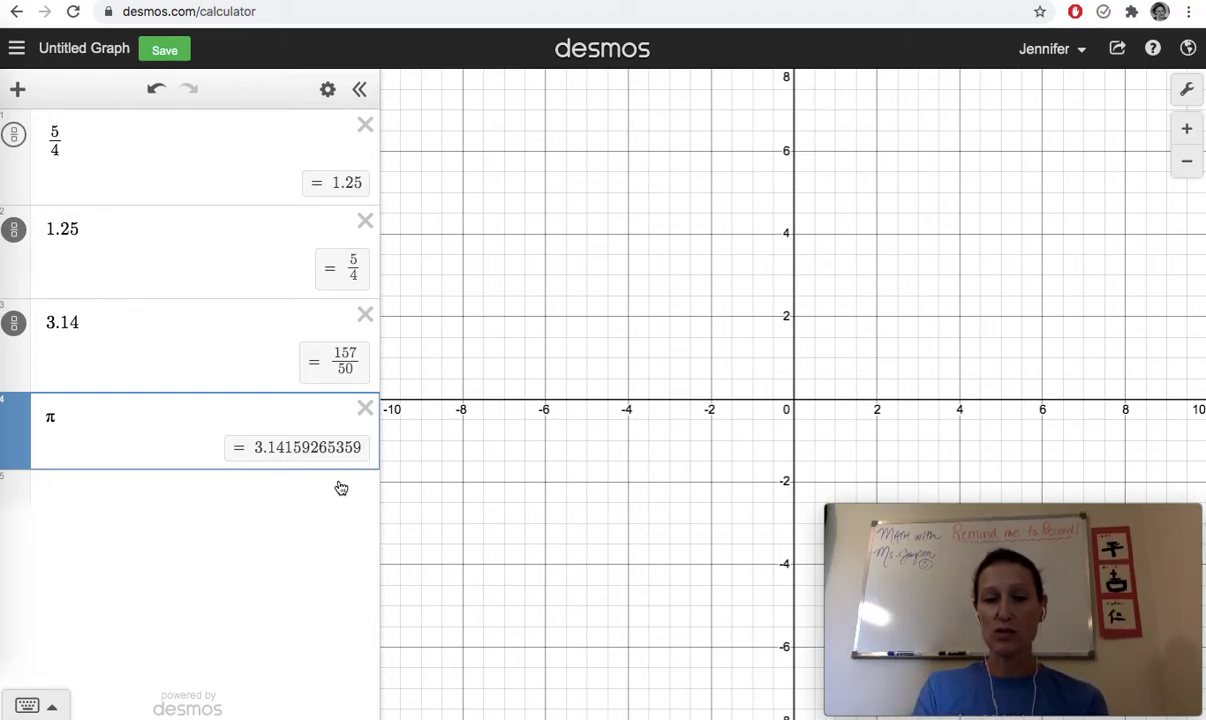
Delete the 5/4, 1.25, 3.14 and π expressions to clear the list.
{"action": "left_click", "coordinate": [341, 488]}
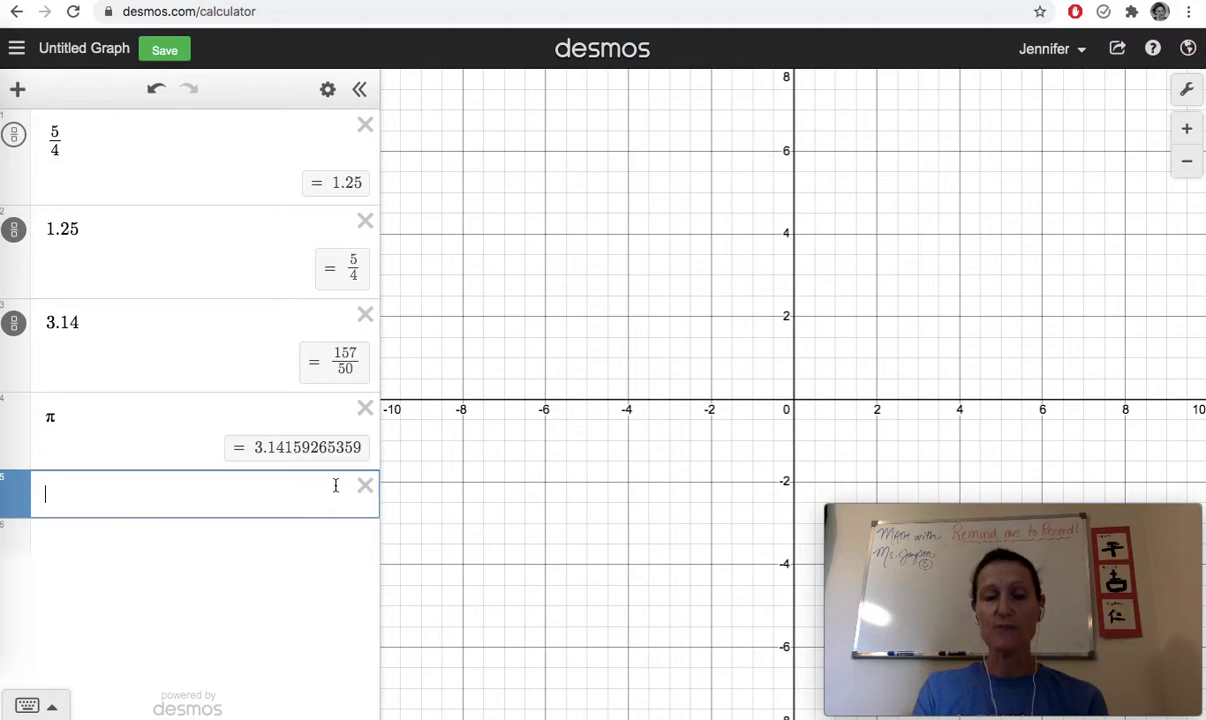
{"action": "left_click", "coordinate": [365, 128]}
{"action": "left_click", "coordinate": [365, 128]}
{"action": "left_click", "coordinate": [365, 128]}
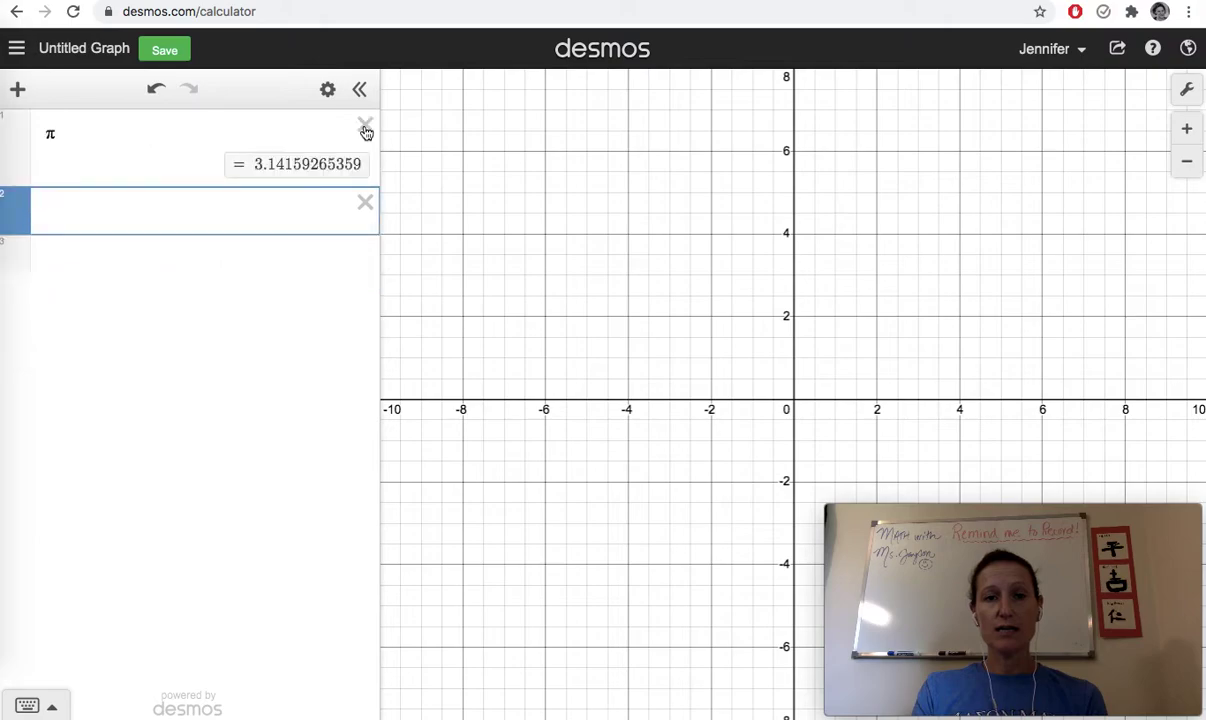
{"action": "left_click", "coordinate": [365, 127]}
Widen the expression list and enter (3+6)^5, which evaluates to 59049.
{"action": "left_click_drag", "start_coordinate": [380, 134], "coordinate": [705, 191]}
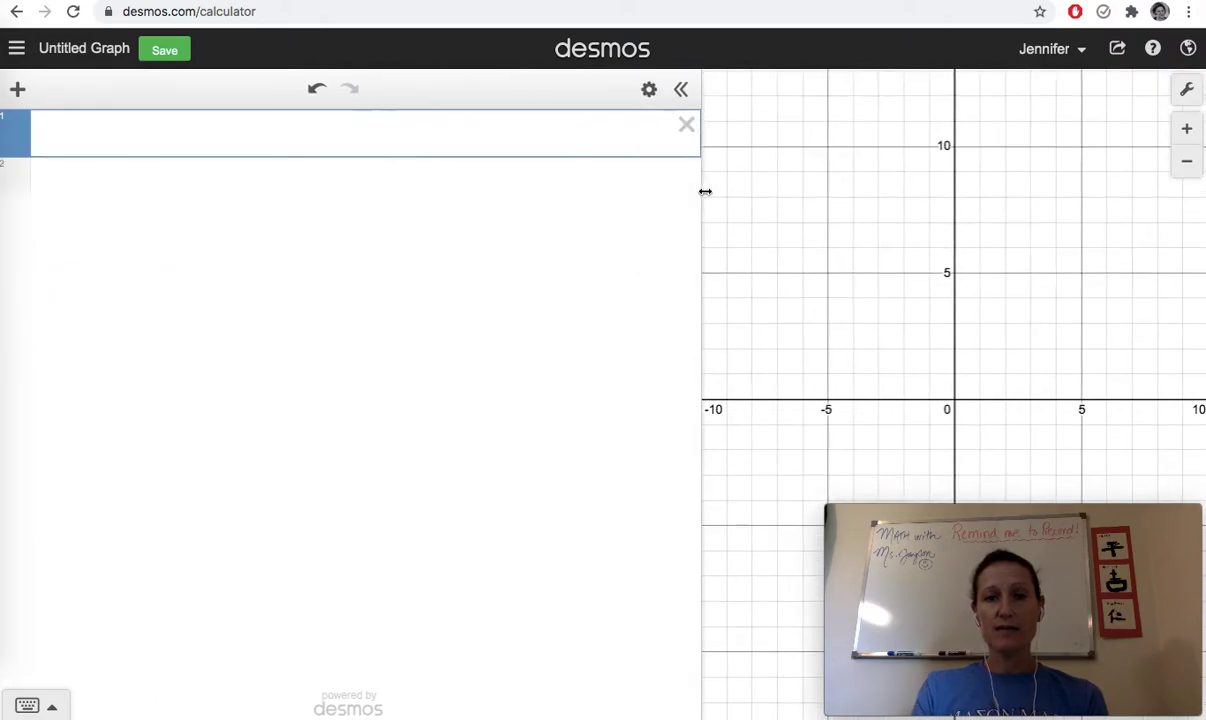
{"action": "left_click", "coordinate": [426, 133]}
{"action": "type", "text": "(3 + "}
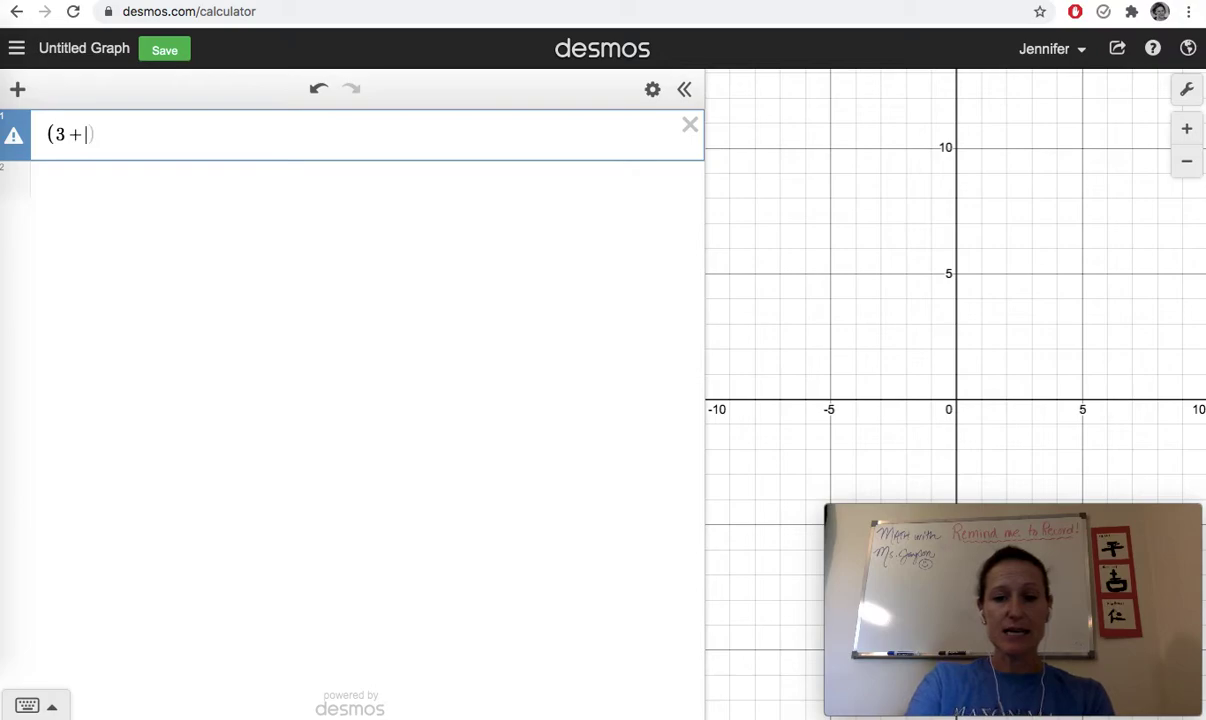
{"action": "type", "text": "6"}
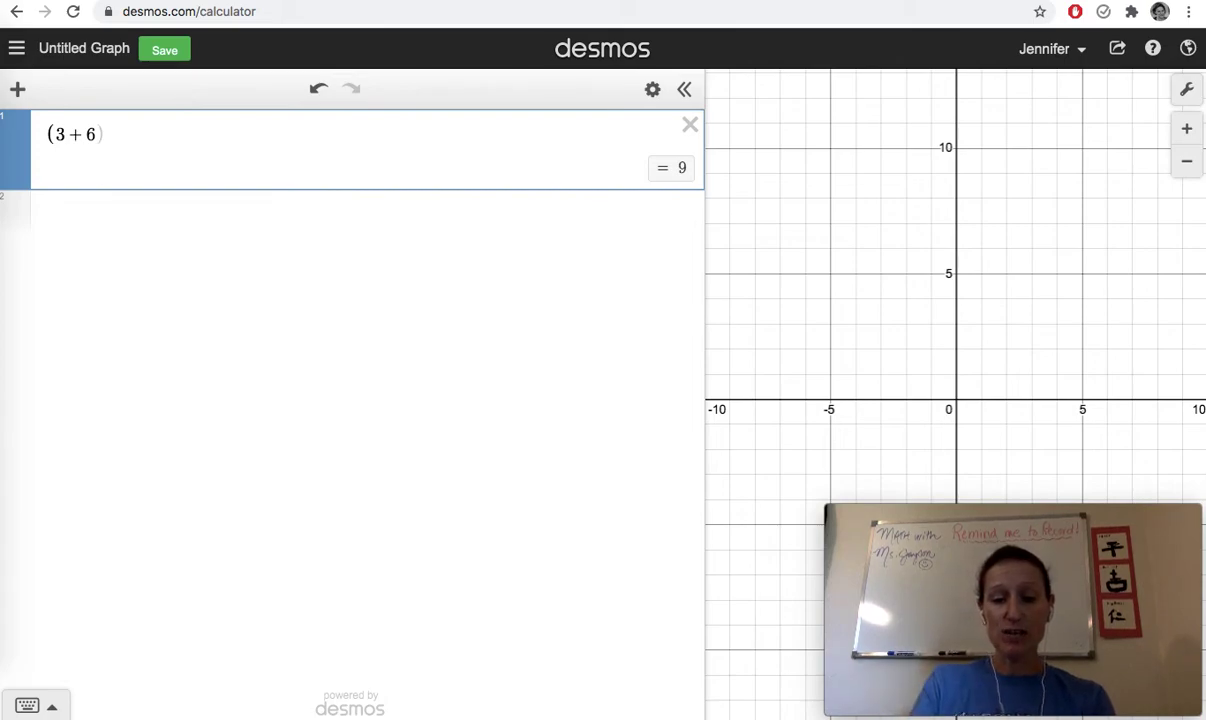
{"action": "type", "text": "^5"}
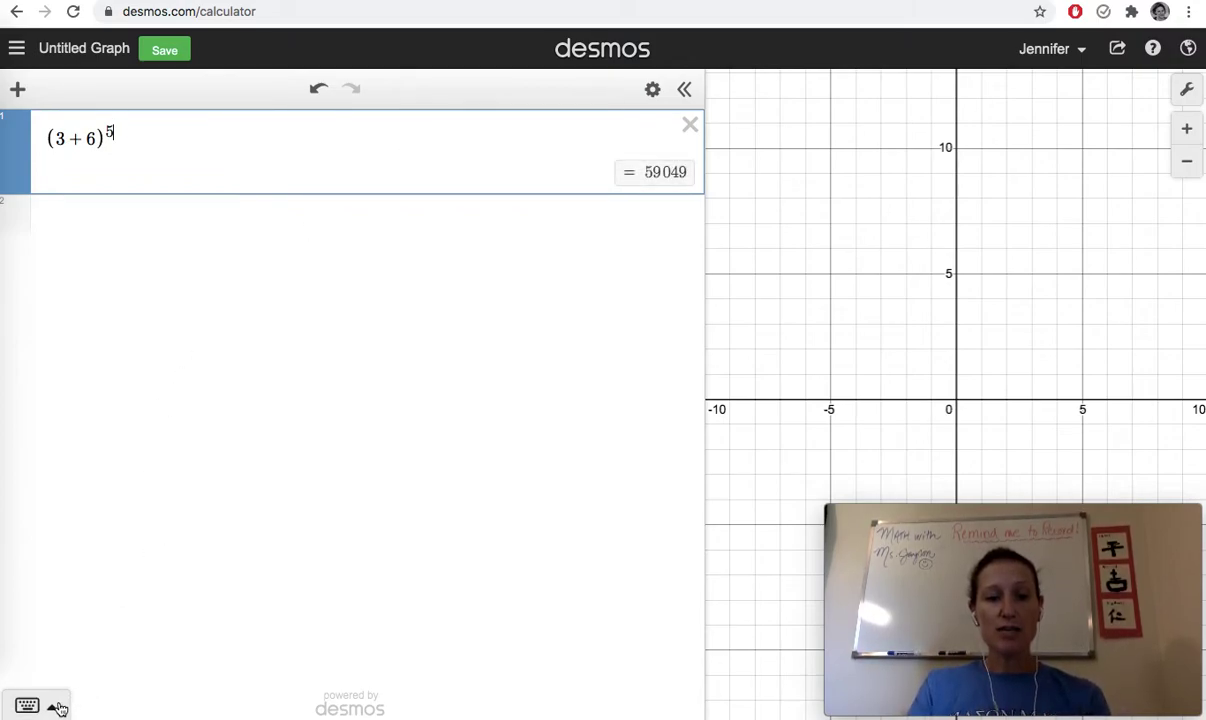
Show the on-screen math keypad at the bottom of the calculator.
{"action": "left_click", "coordinate": [52, 706]}
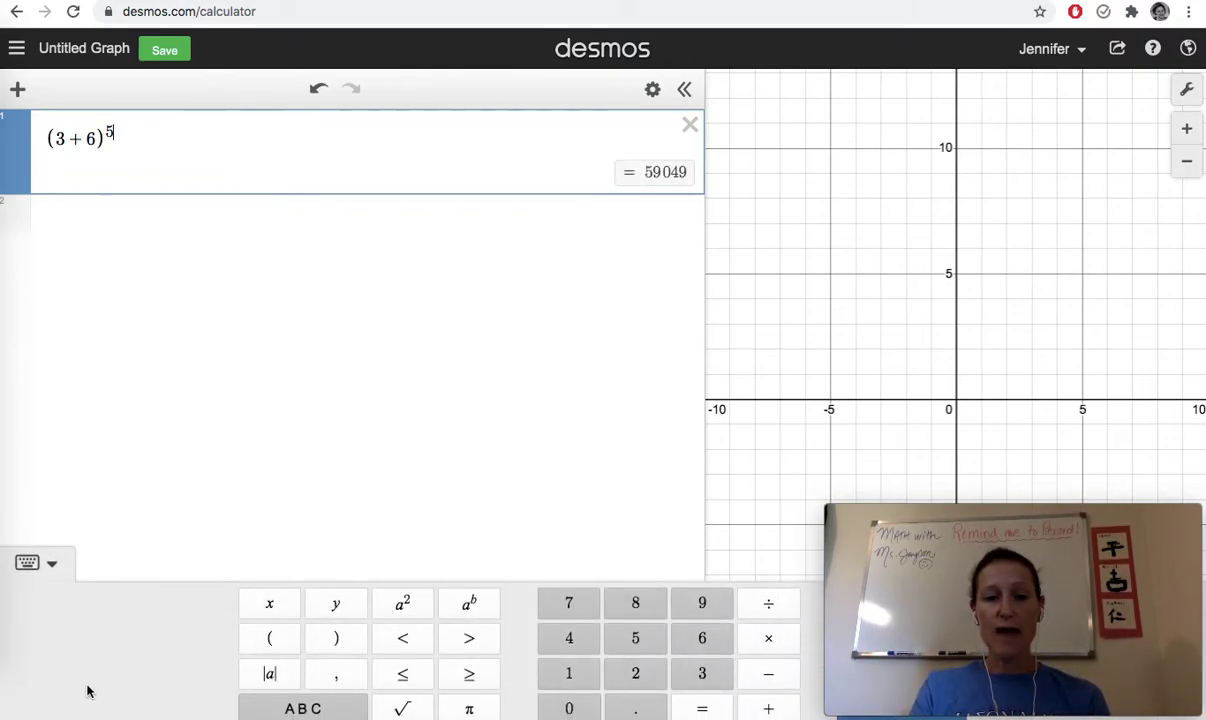
{"action": "left_click", "coordinate": [44, 565]}
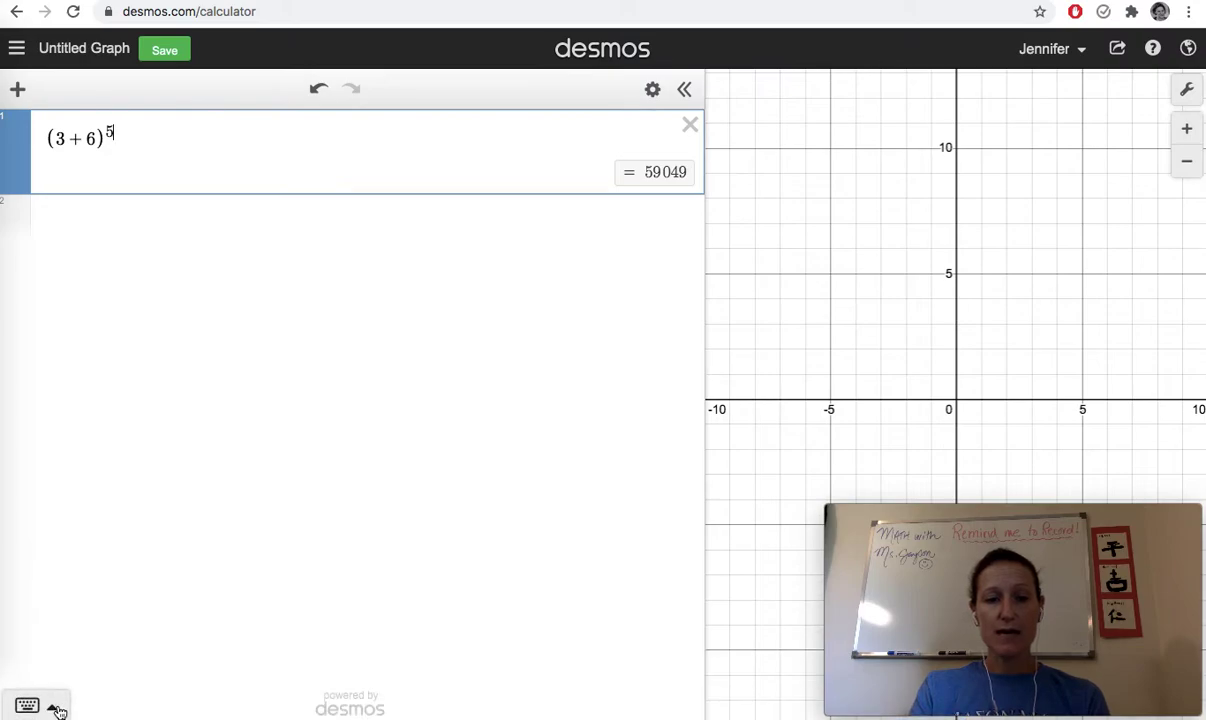
{"action": "left_click", "coordinate": [56, 706]}
{"action": "left_click_drag", "start_coordinate": [1063, 514], "coordinate": [1075, 358]}
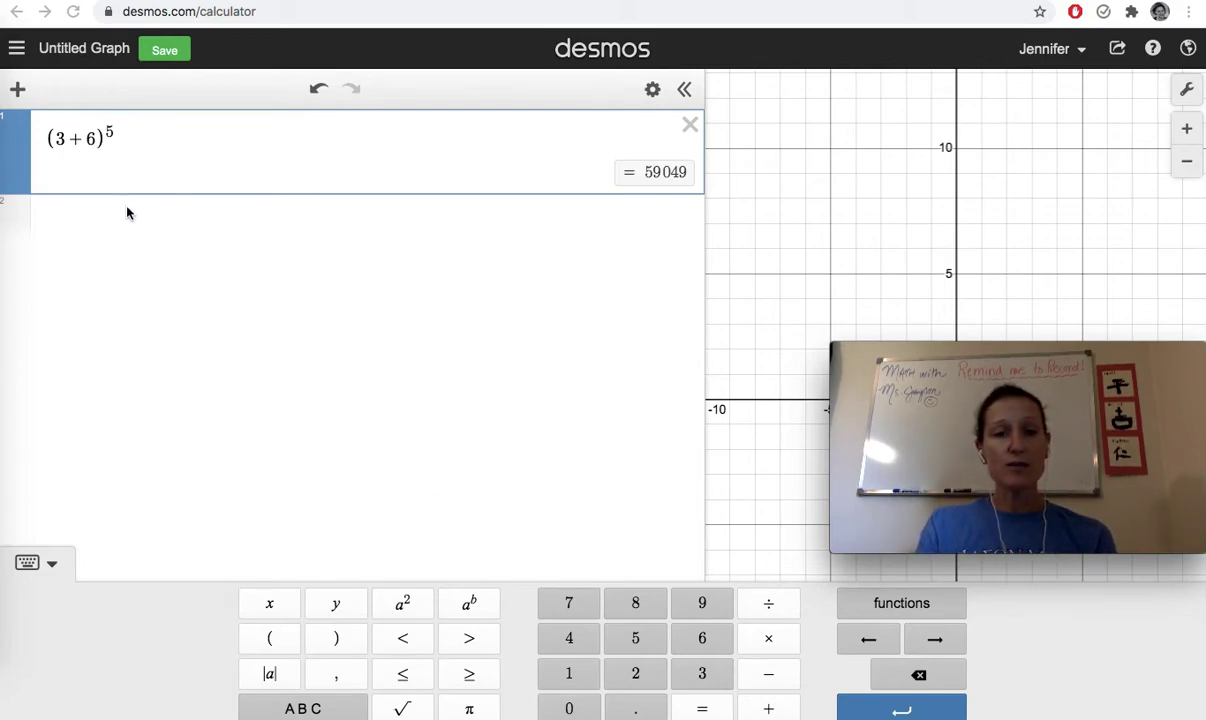
Add three empty expression rows below (3+6)^5 and return to the second row.
{"action": "left_click", "coordinate": [87, 229]}
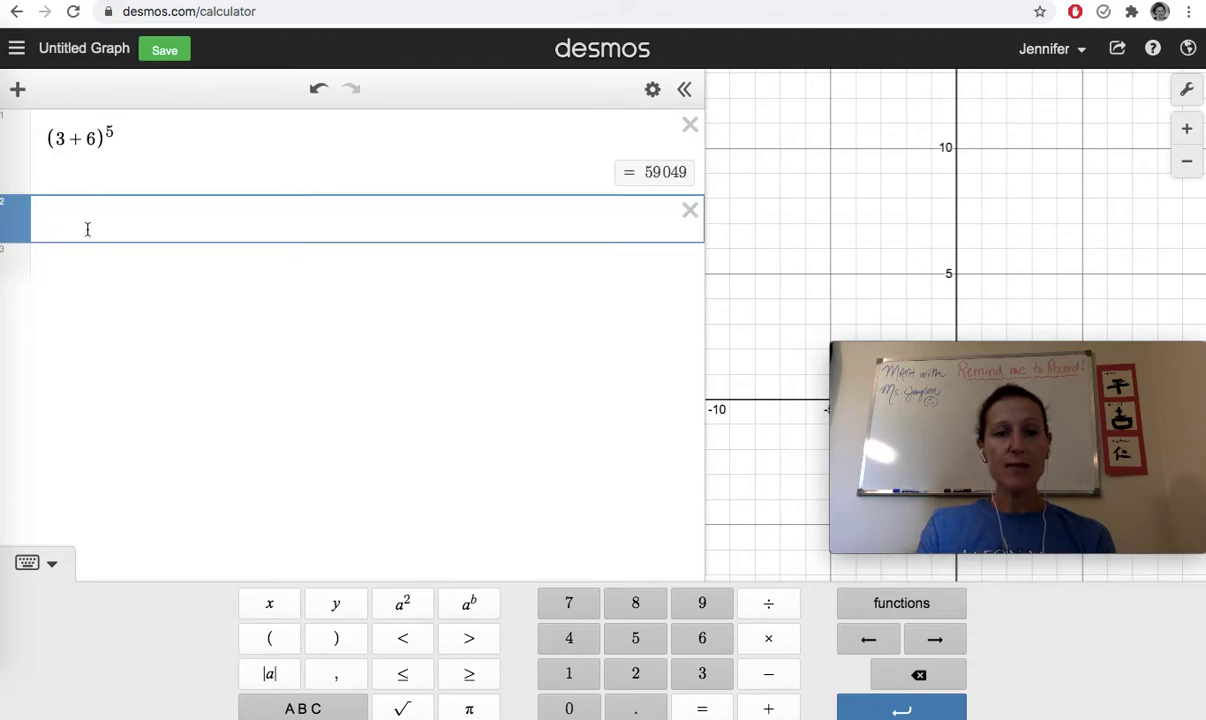
{"action": "left_click", "coordinate": [205, 285]}
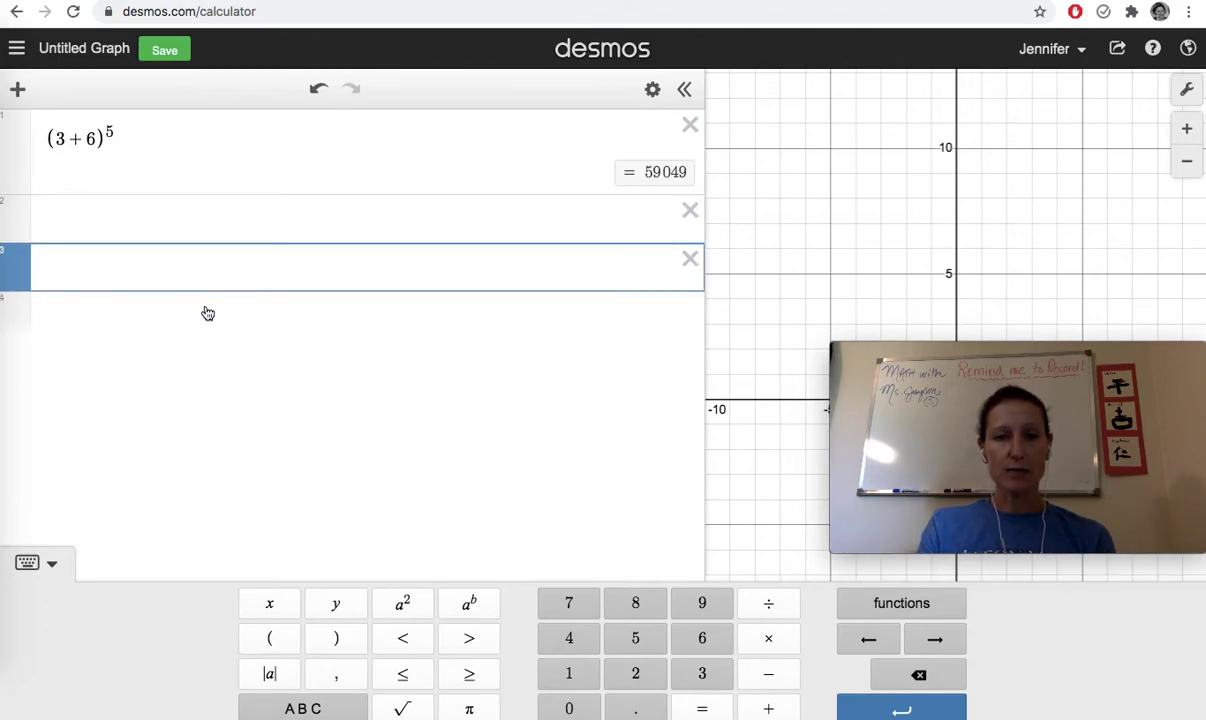
{"action": "left_click", "coordinate": [200, 302]}
{"action": "left_click", "coordinate": [167, 224]}
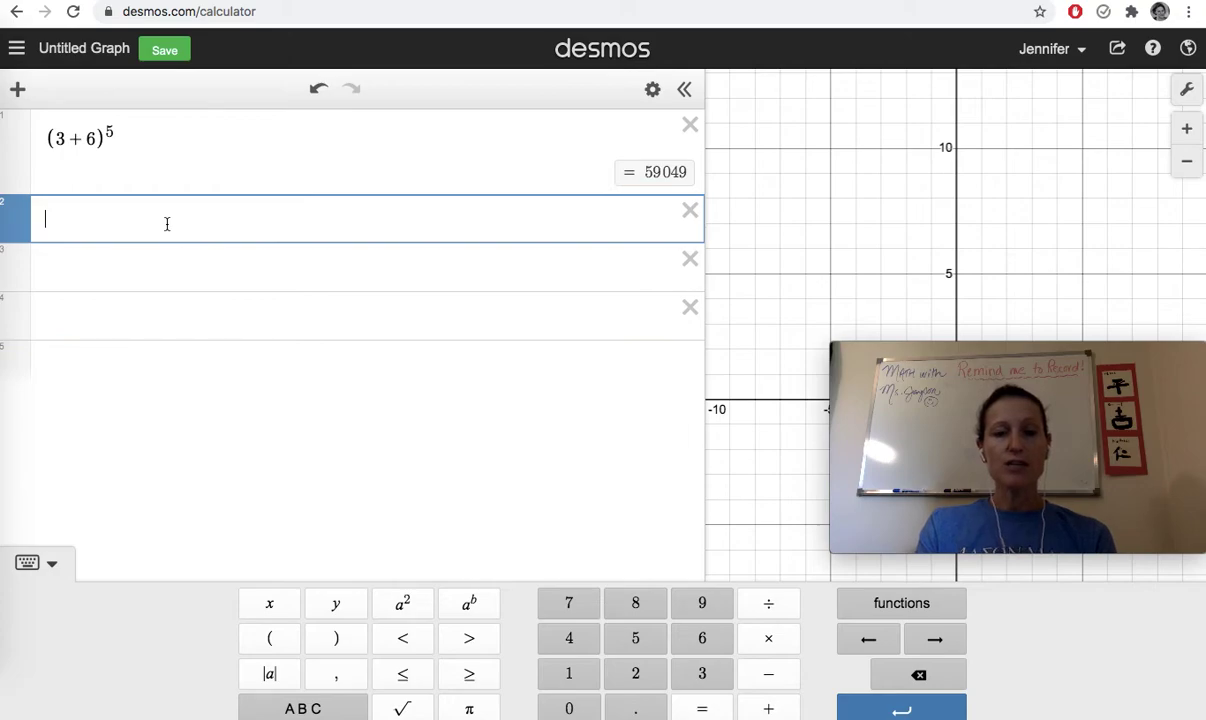
Enter (5−8)² with the keypad's parentheses and square keys, evaluating to 9.
{"action": "left_click", "coordinate": [286, 642]}
{"action": "type", "text": "5-8"}
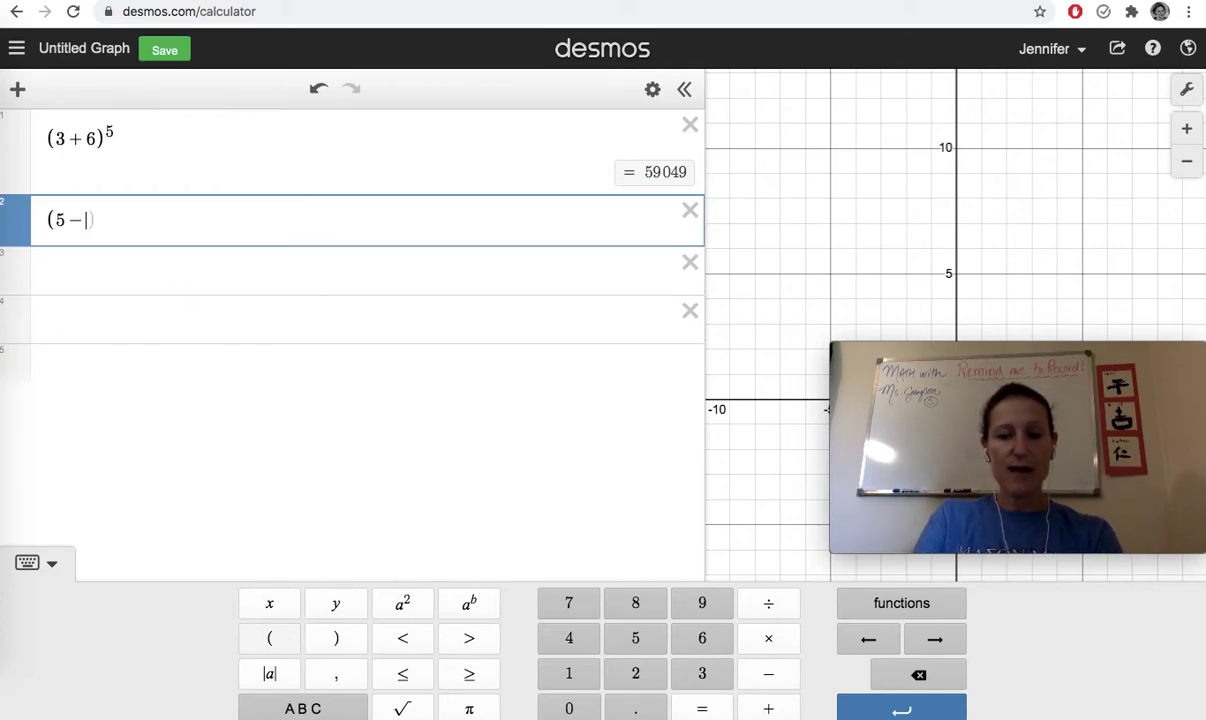
{"action": "left_click", "coordinate": [336, 638]}
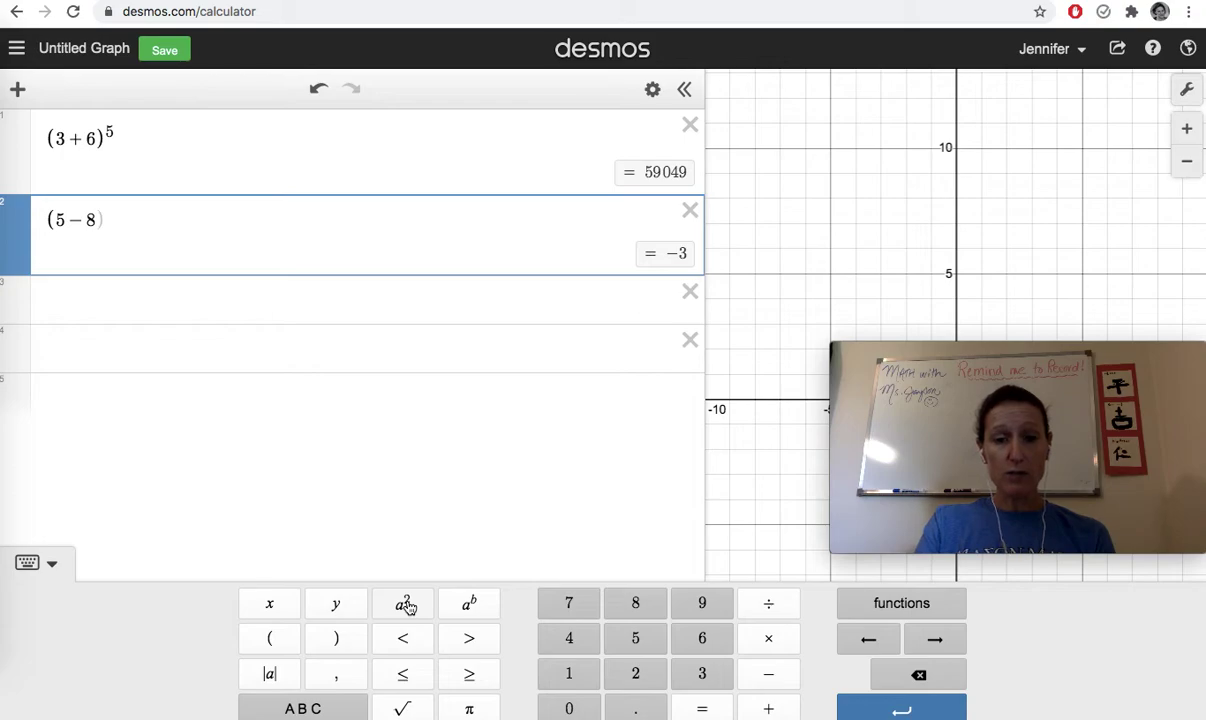
{"action": "left_click", "coordinate": [404, 604]}
Add 7⁴, evaluating to 2401, and remove the stray empty square root.
{"action": "left_click", "coordinate": [302, 324]}
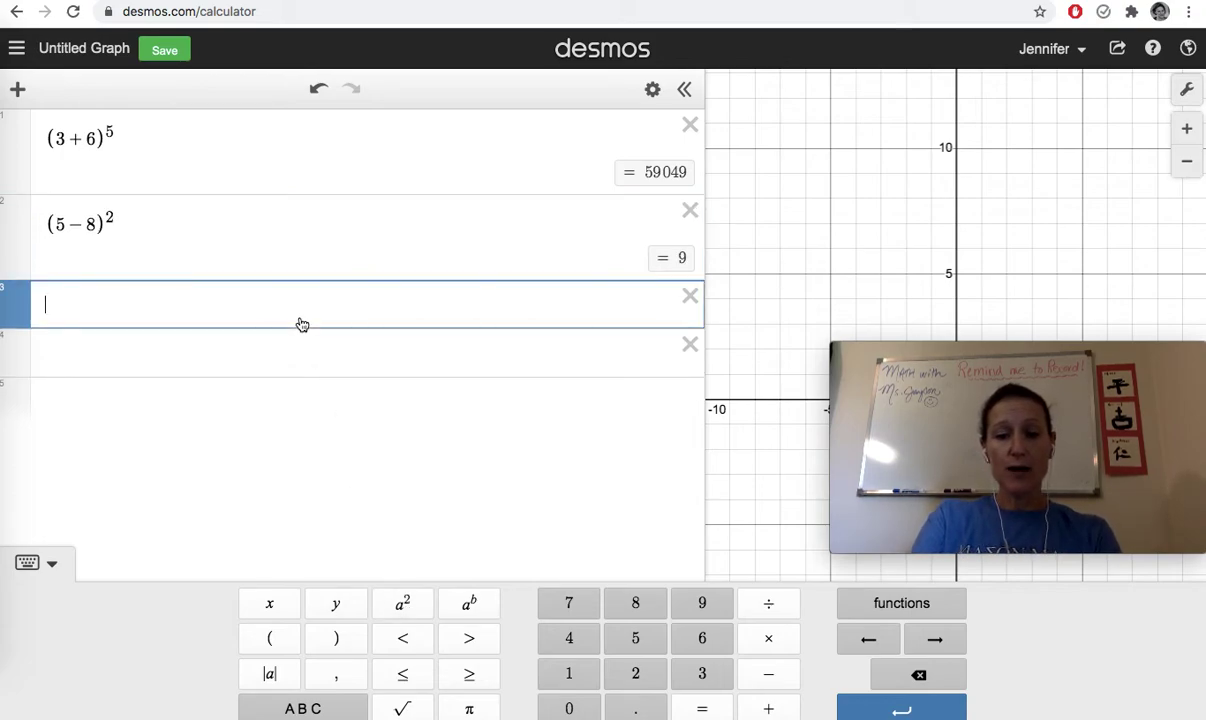
{"action": "type", "text": "7"}
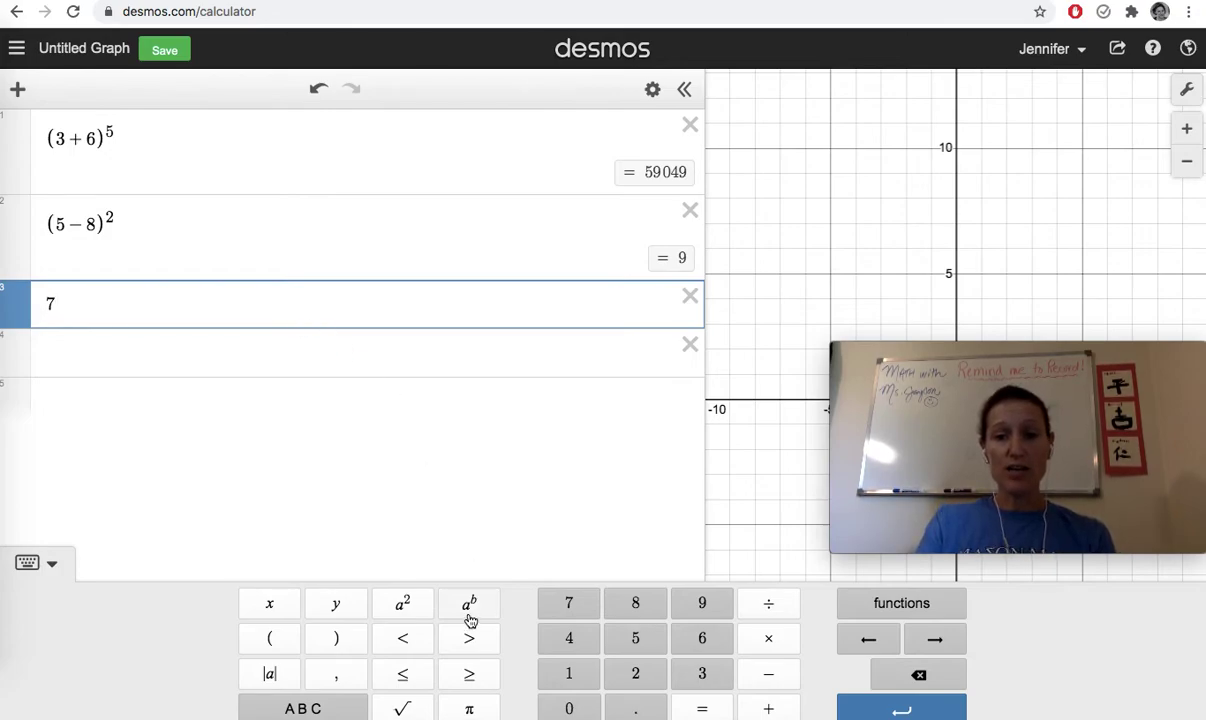
{"action": "left_click", "coordinate": [474, 606]}
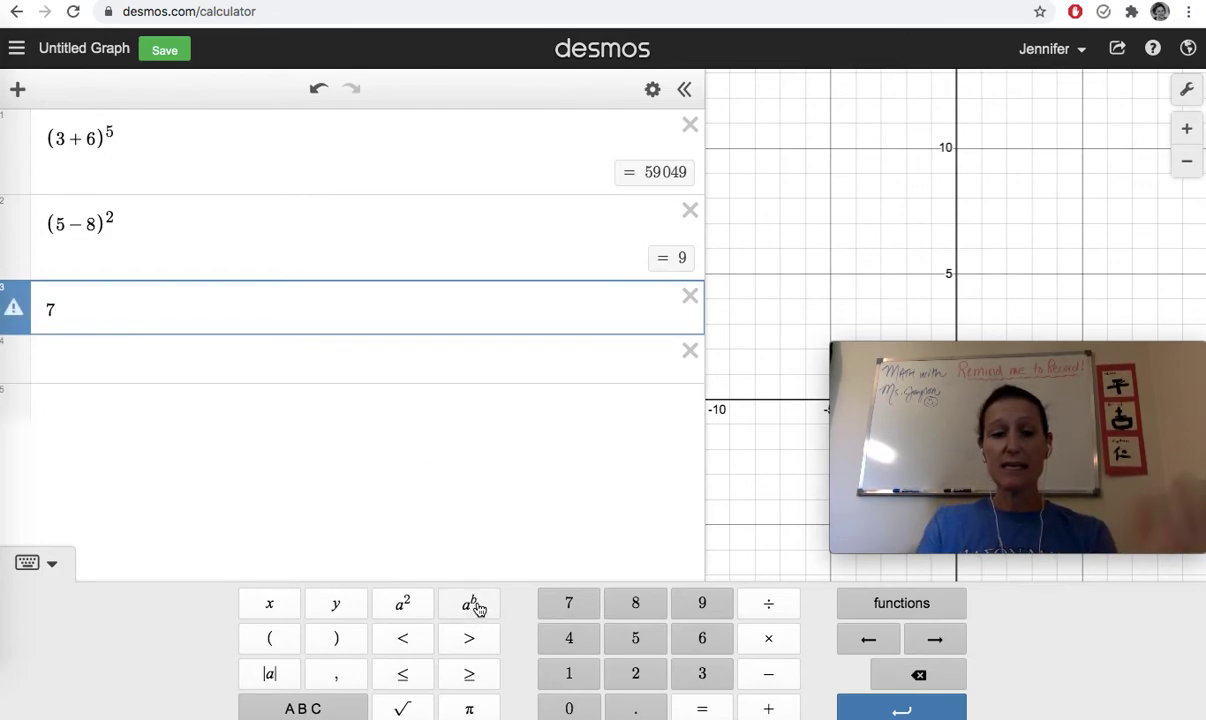
{"action": "type", "text": "4"}
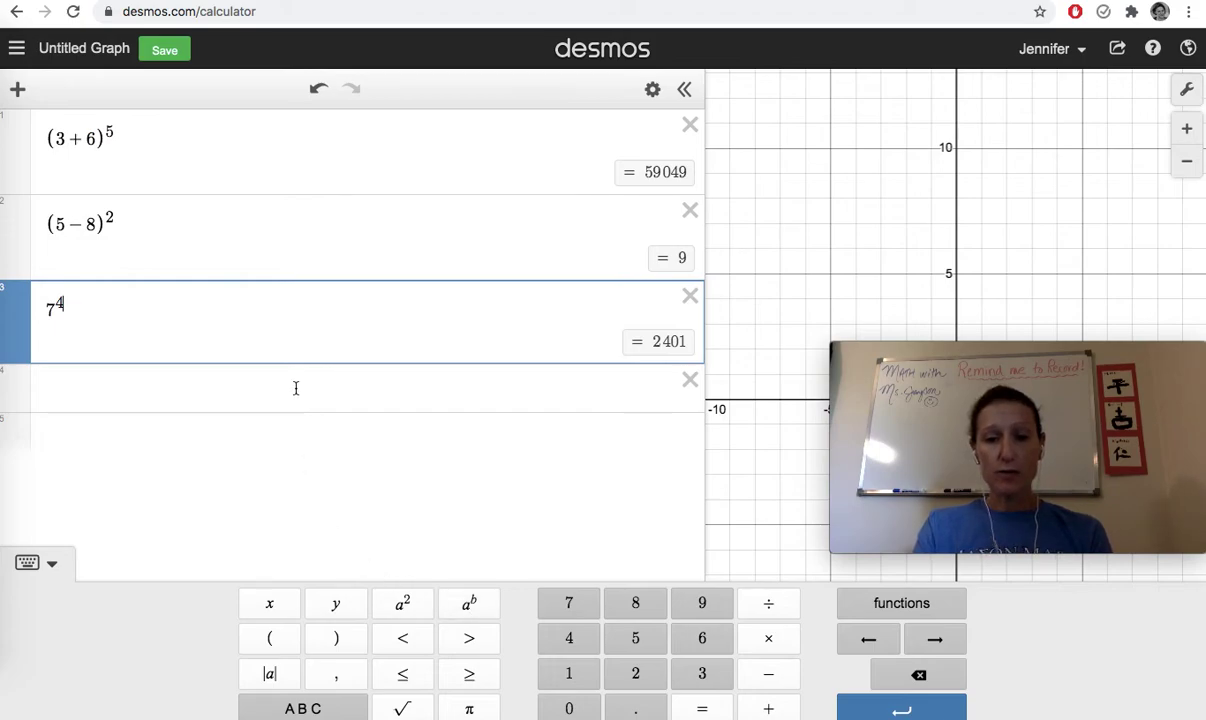
{"action": "left_click", "coordinate": [403, 710]}
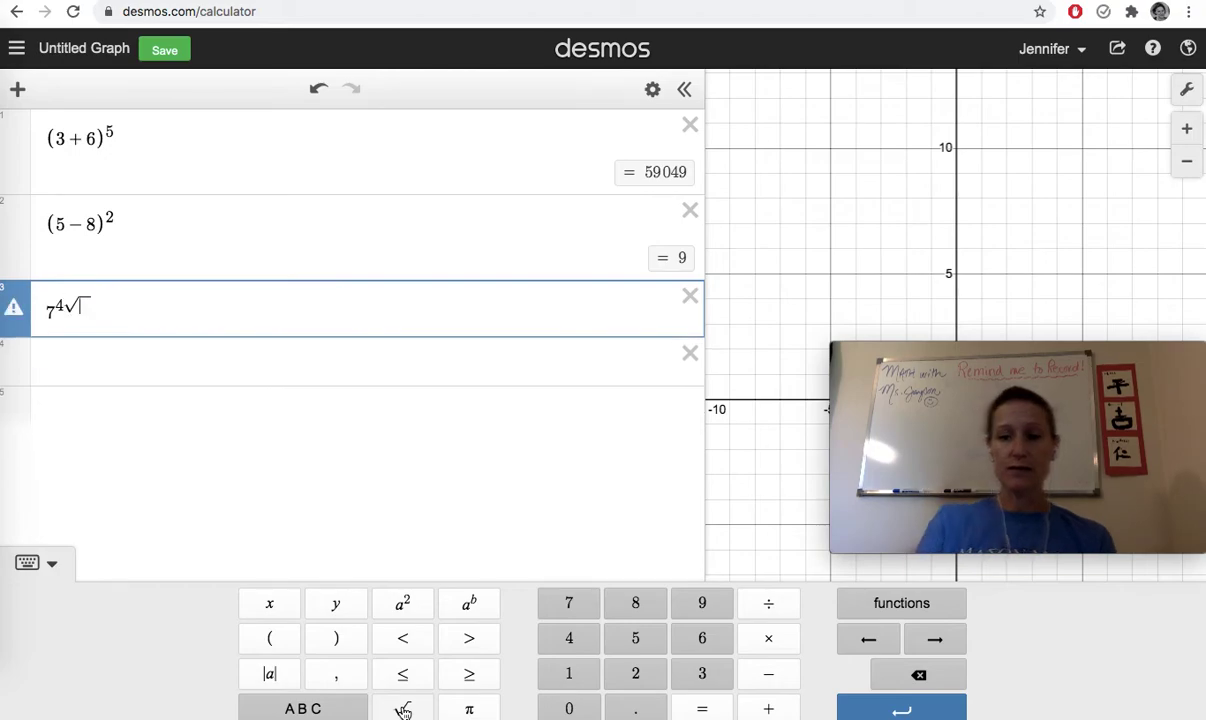
{"action": "key", "text": "BackSpace"}
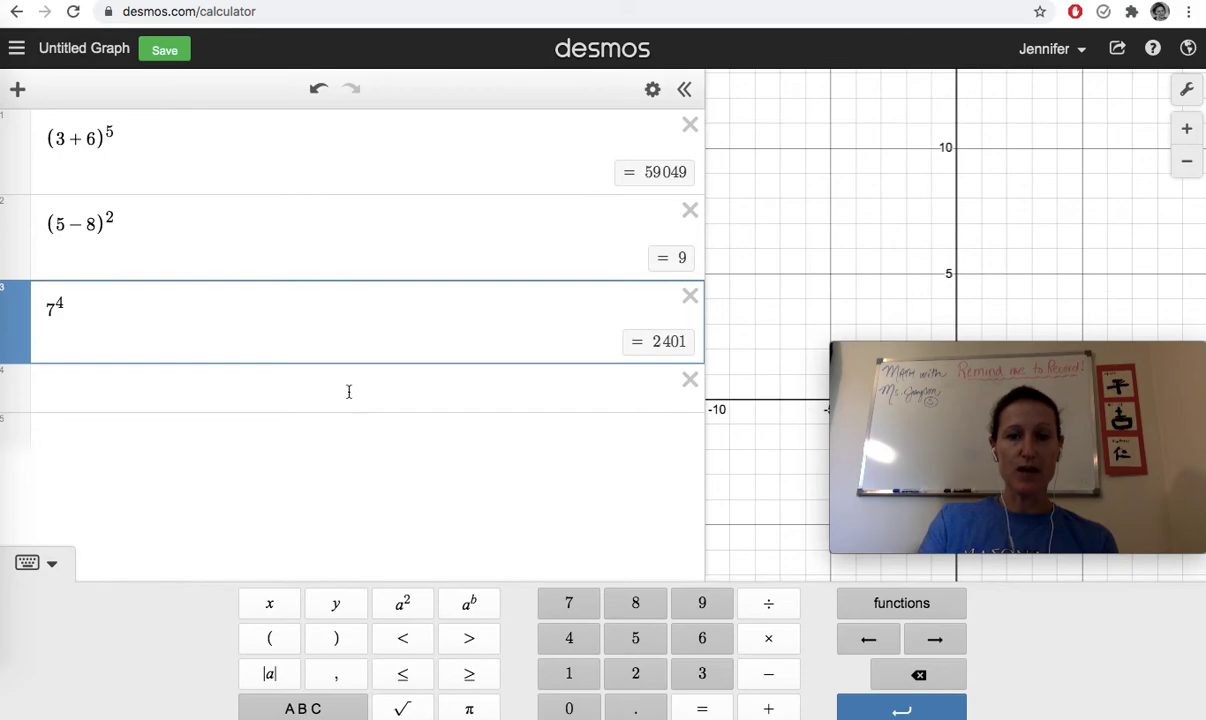
Add √150 in a new row, evaluating to 12.2474487139.
{"action": "left_click", "coordinate": [347, 391]}
{"action": "left_click", "coordinate": [403, 710]}
{"action": "type", "text": "150"}
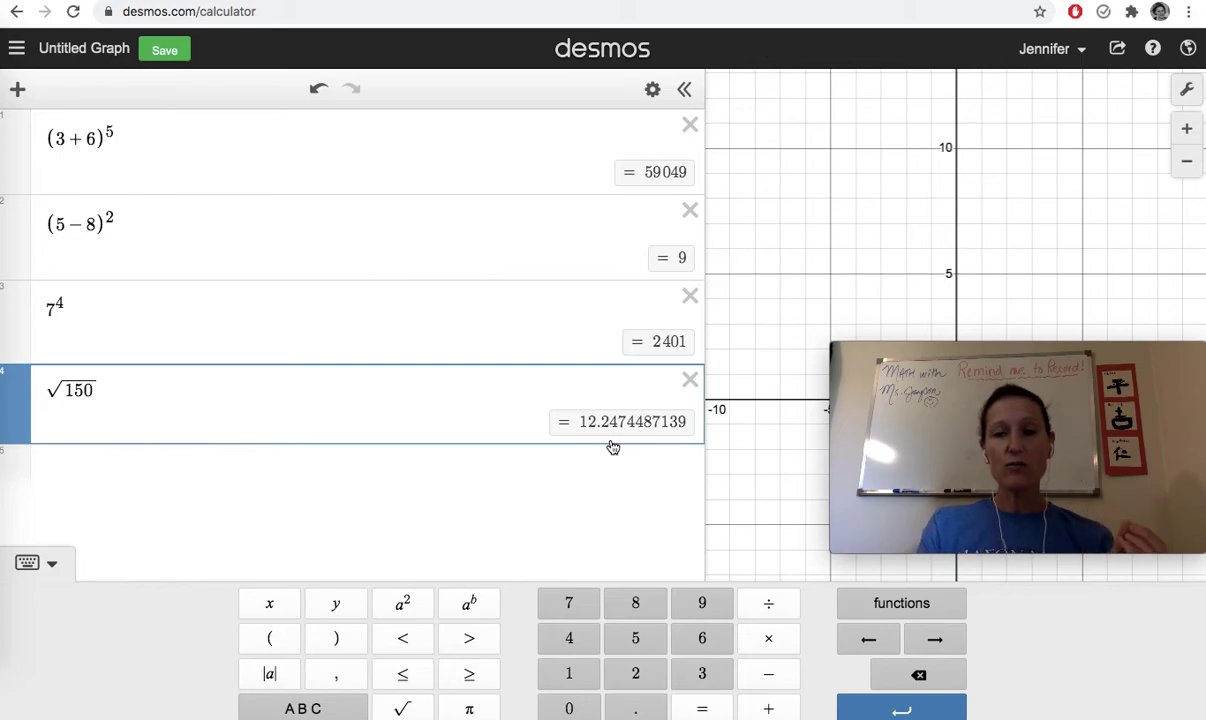
Add √(25·6) below it, also evaluating to 12.2474487139.
{"action": "left_click", "coordinate": [566, 465]}
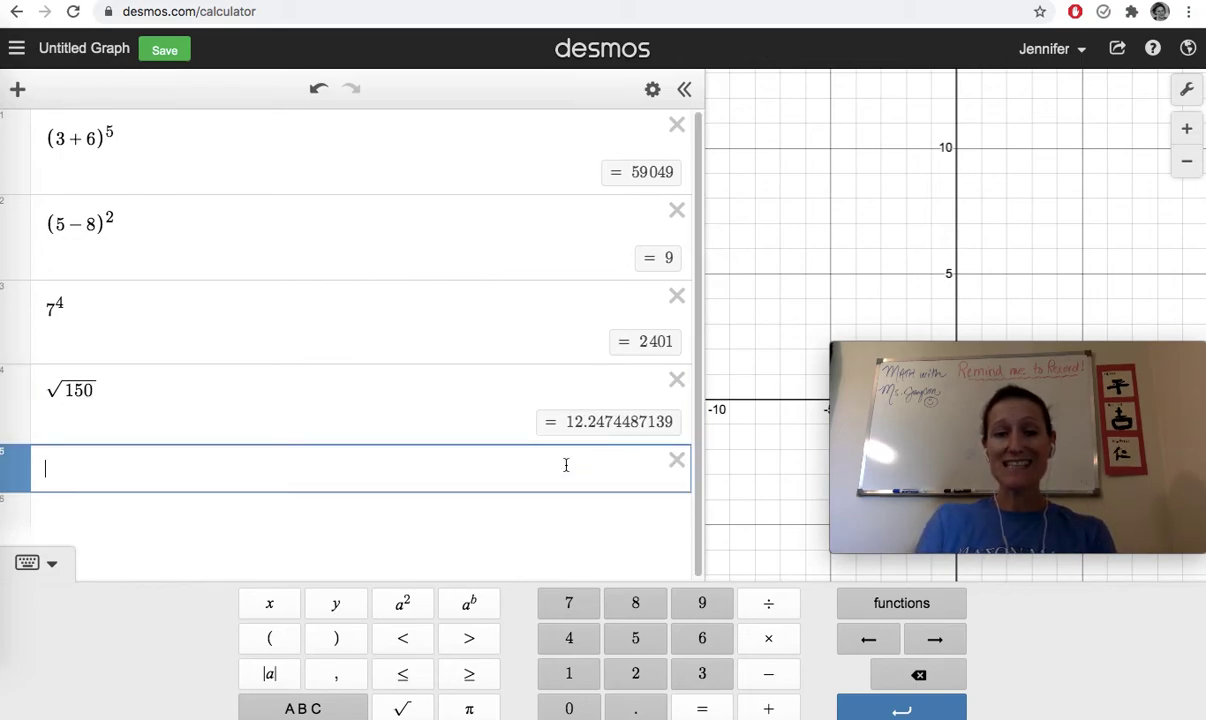
{"action": "type", "text": "sqr"}
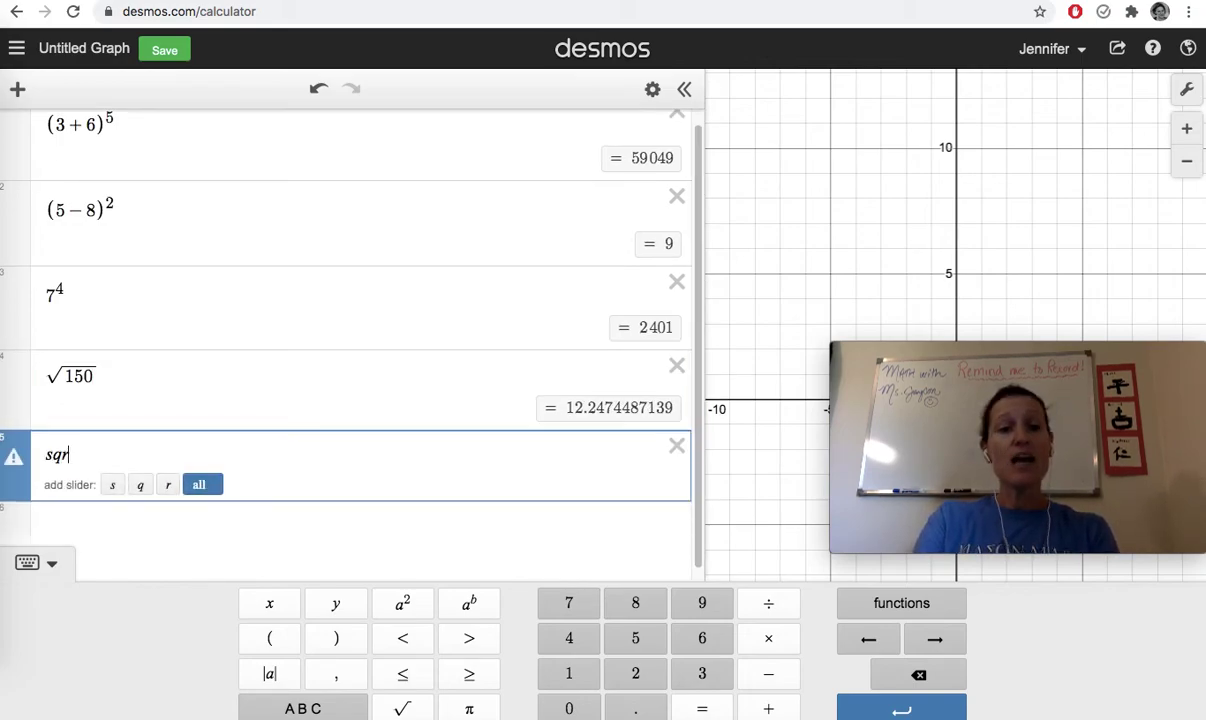
{"action": "type", "text": "t"}
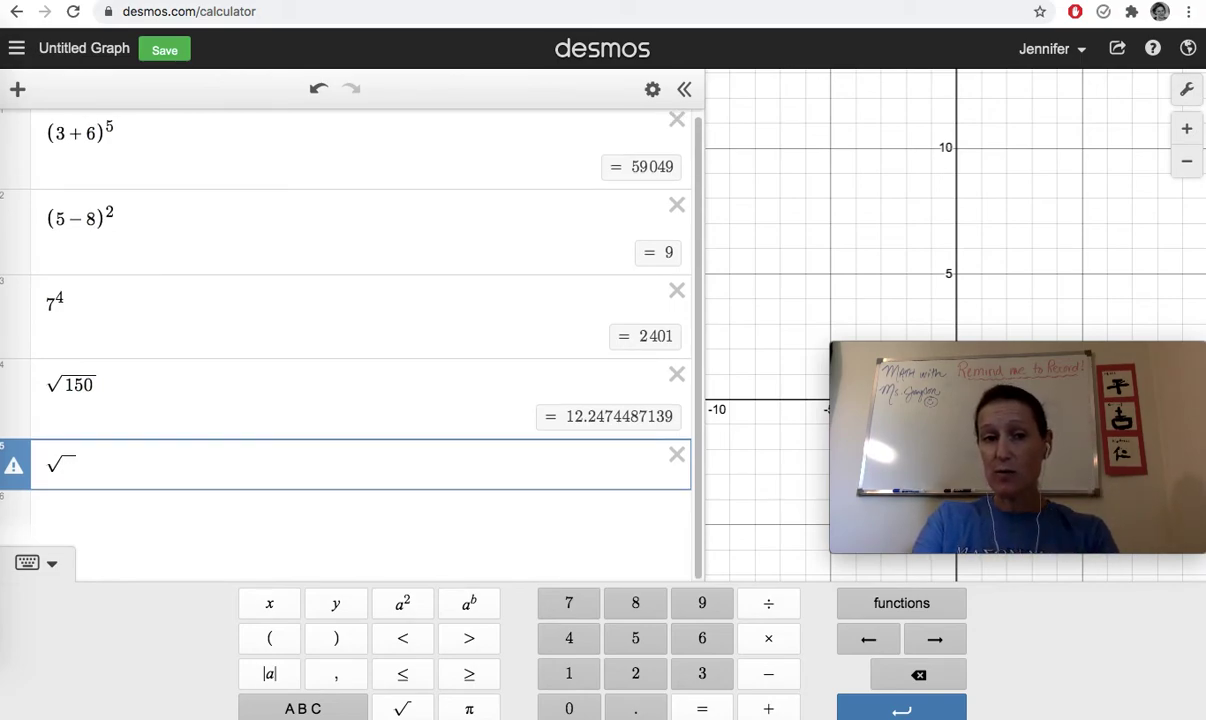
{"action": "type", "text": "25"}
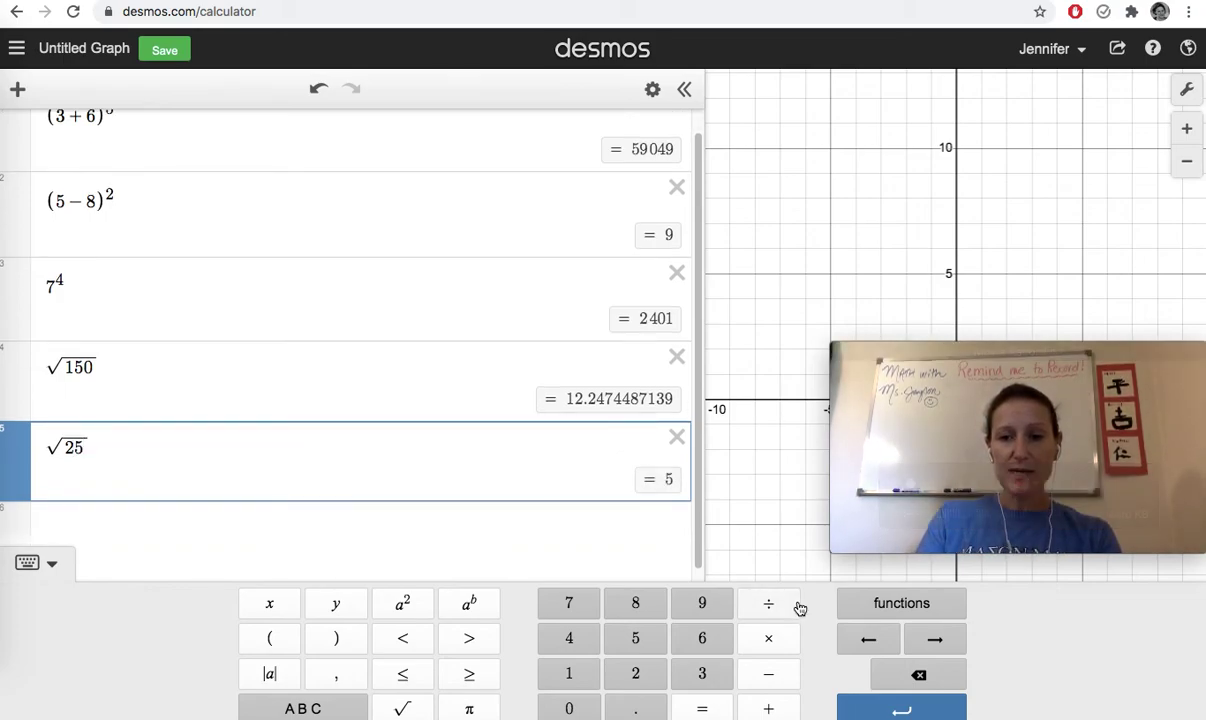
{"action": "left_click", "coordinate": [777, 645]}
{"action": "type", "text": "6"}
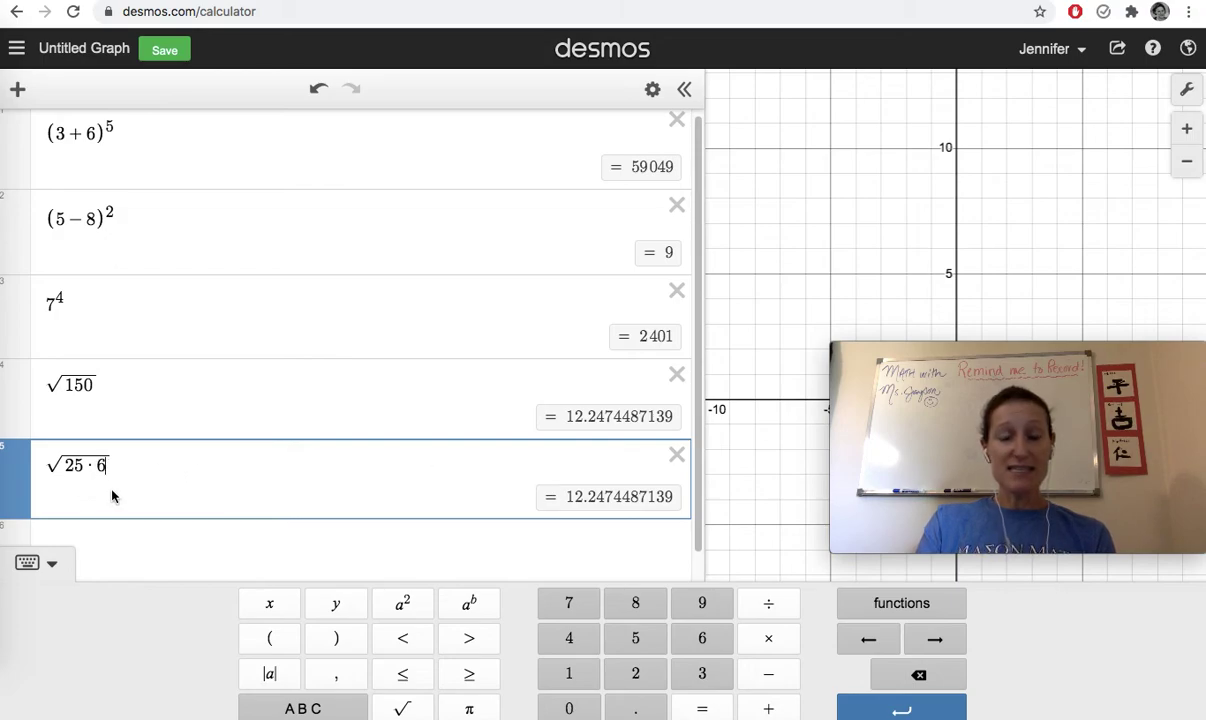
Delete the (3+6)⁵ and (5−8)² rows and add √25·√6, evaluating to 12.2474487139.
{"action": "left_click", "coordinate": [677, 122]}
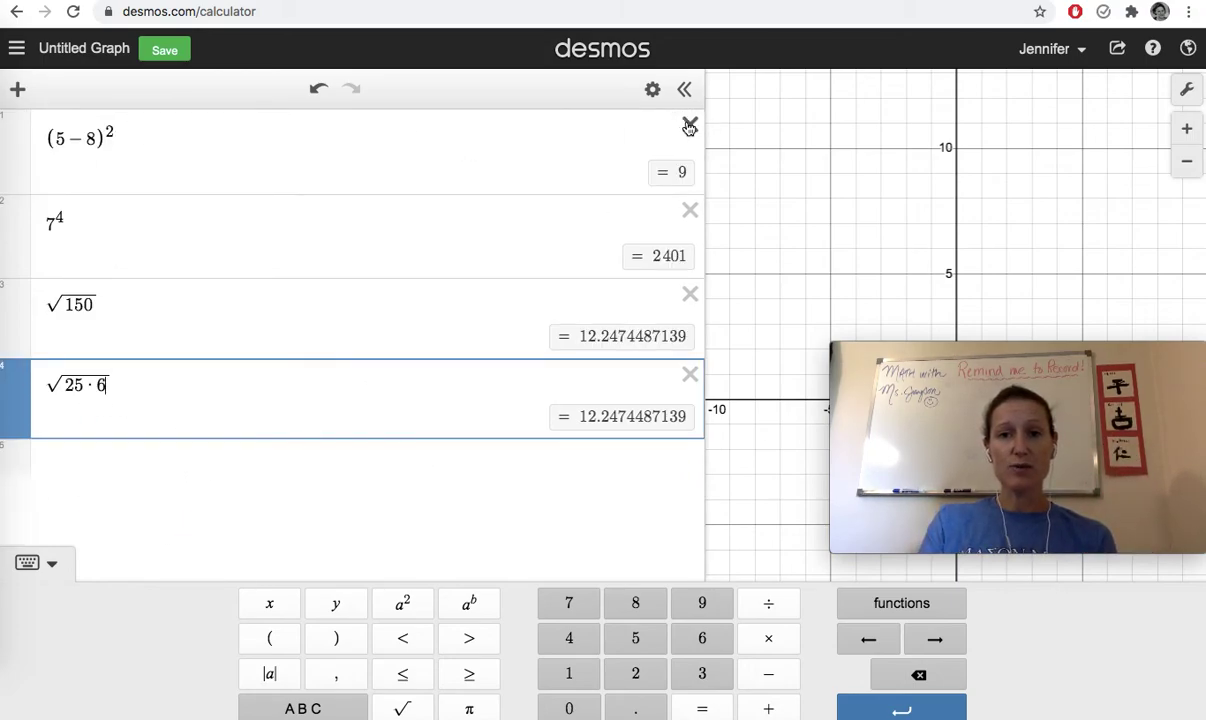
{"action": "left_click", "coordinate": [690, 126]}
{"action": "left_click", "coordinate": [222, 362]}
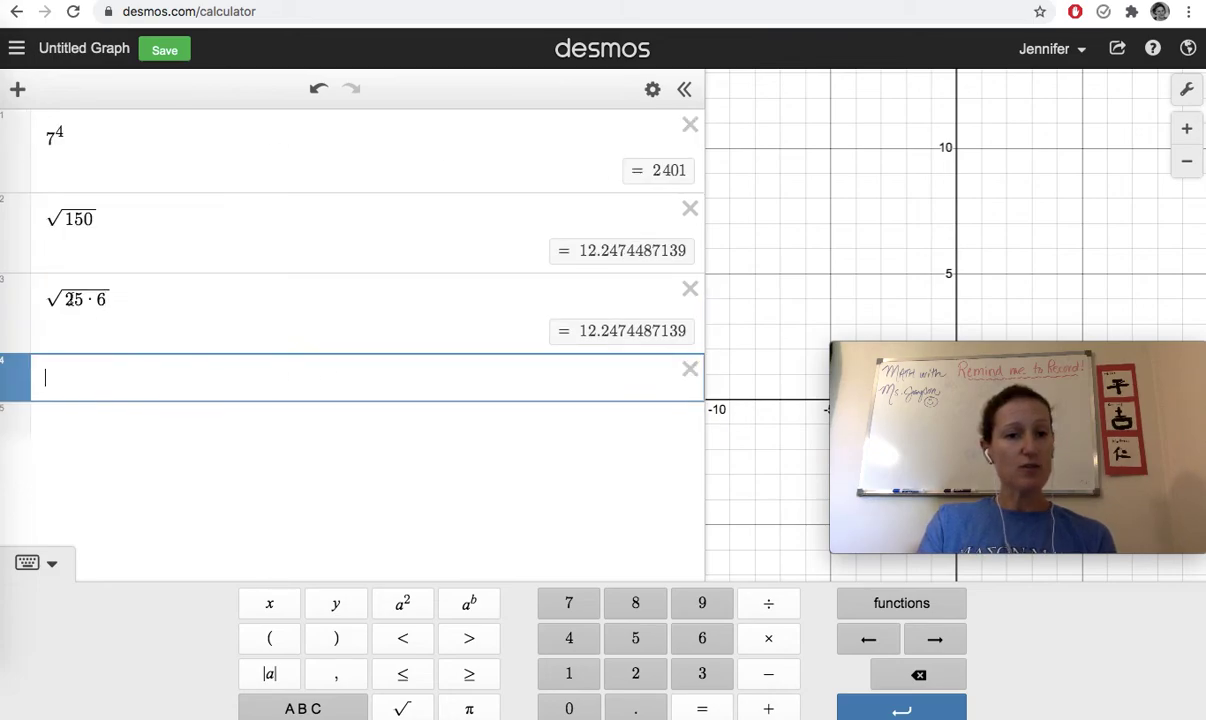
{"action": "type", "text": "sq"}
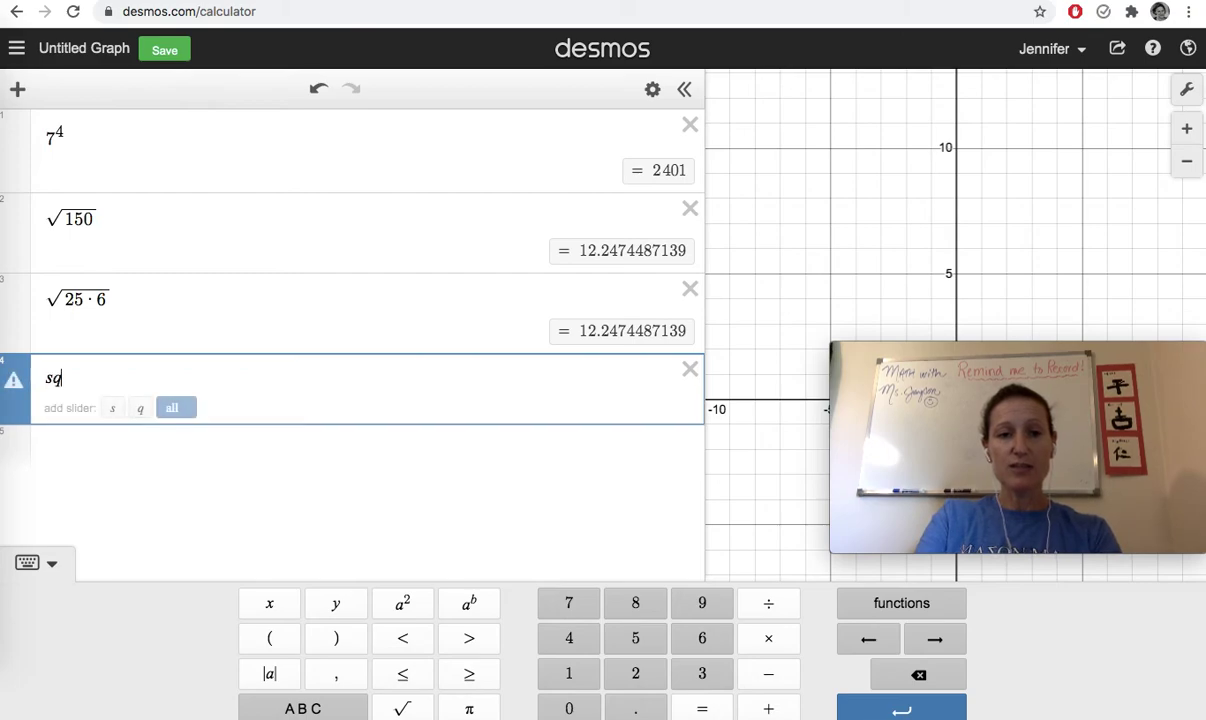
{"action": "type", "text": "rt25"}
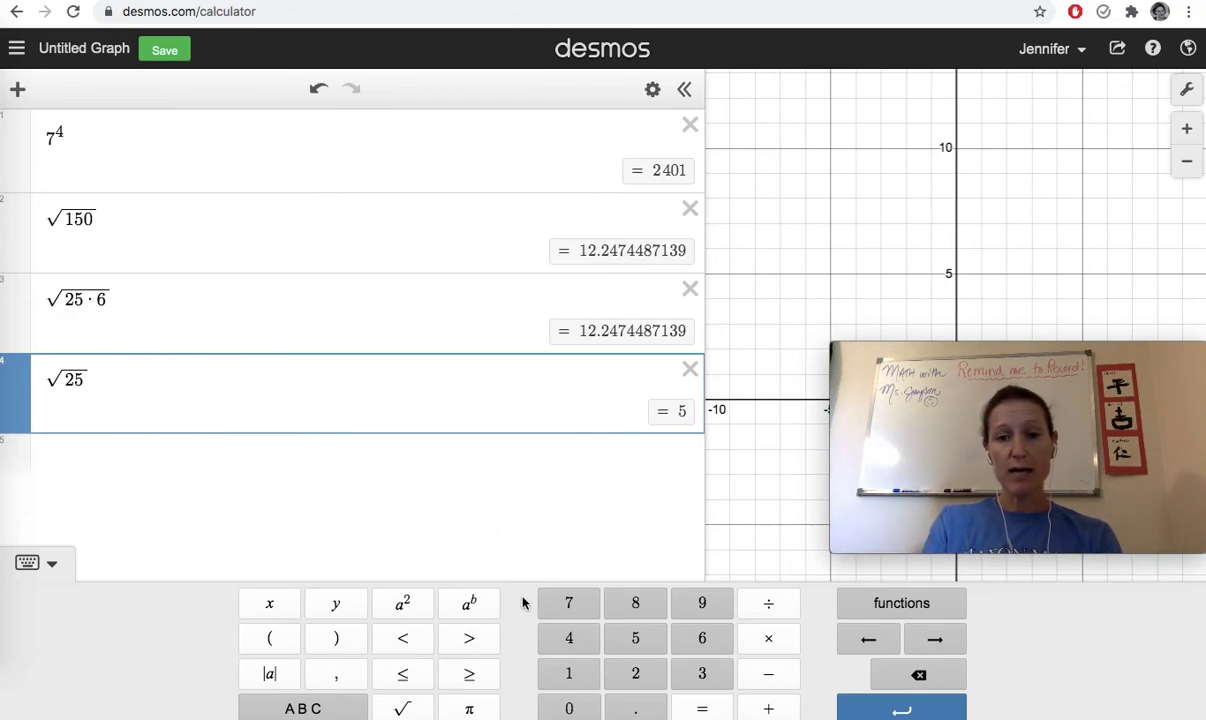
{"action": "left_click", "coordinate": [404, 709]}
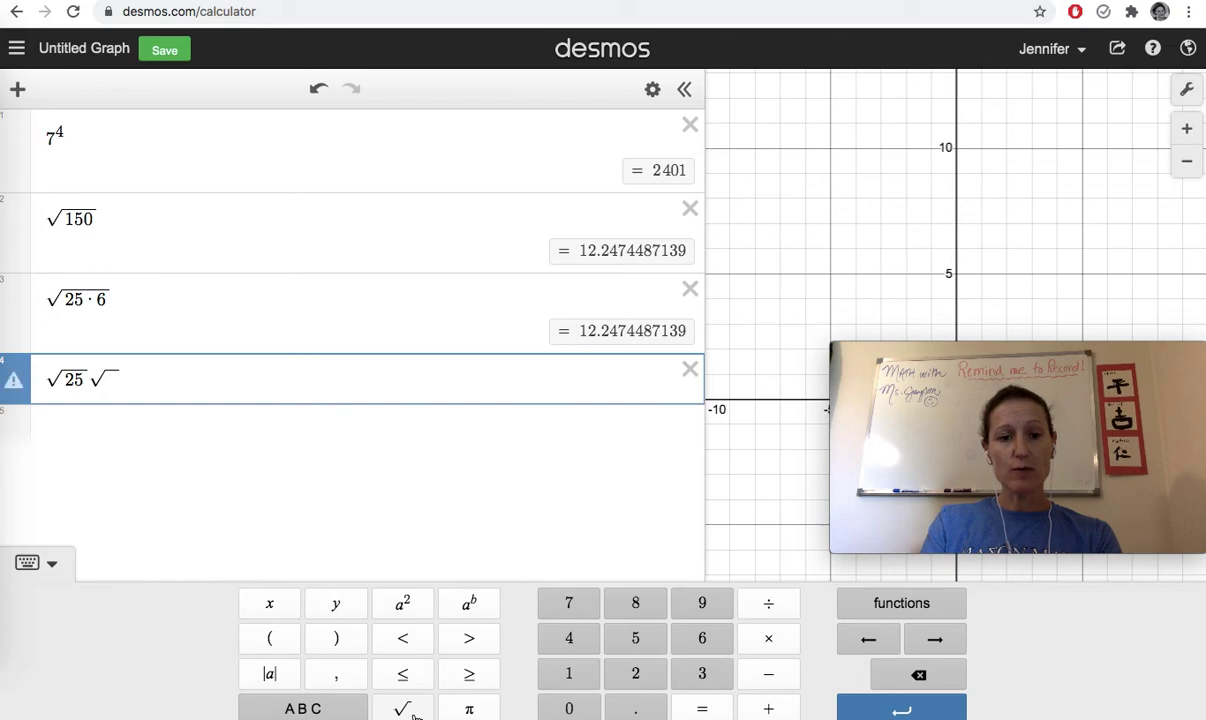
{"action": "type", "text": "6"}
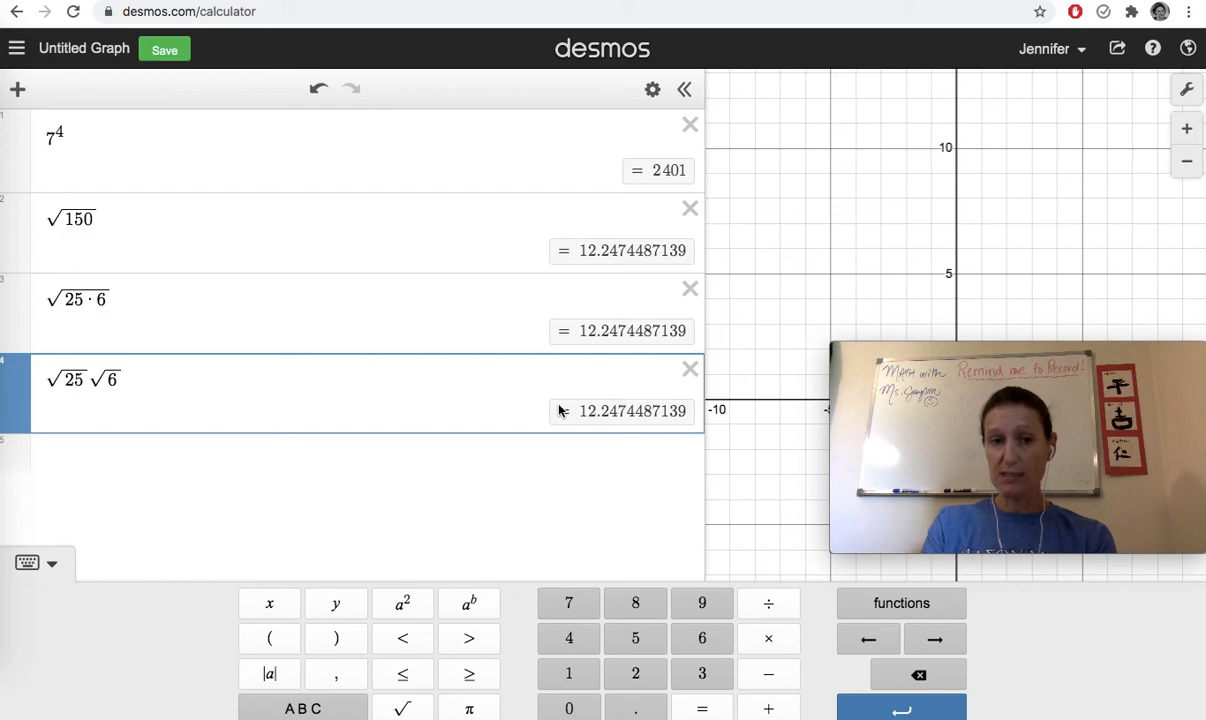
Start a new row below √25·√6 and type 5sqrt6 to enter 5√6.
{"action": "left_click", "coordinate": [250, 455]}
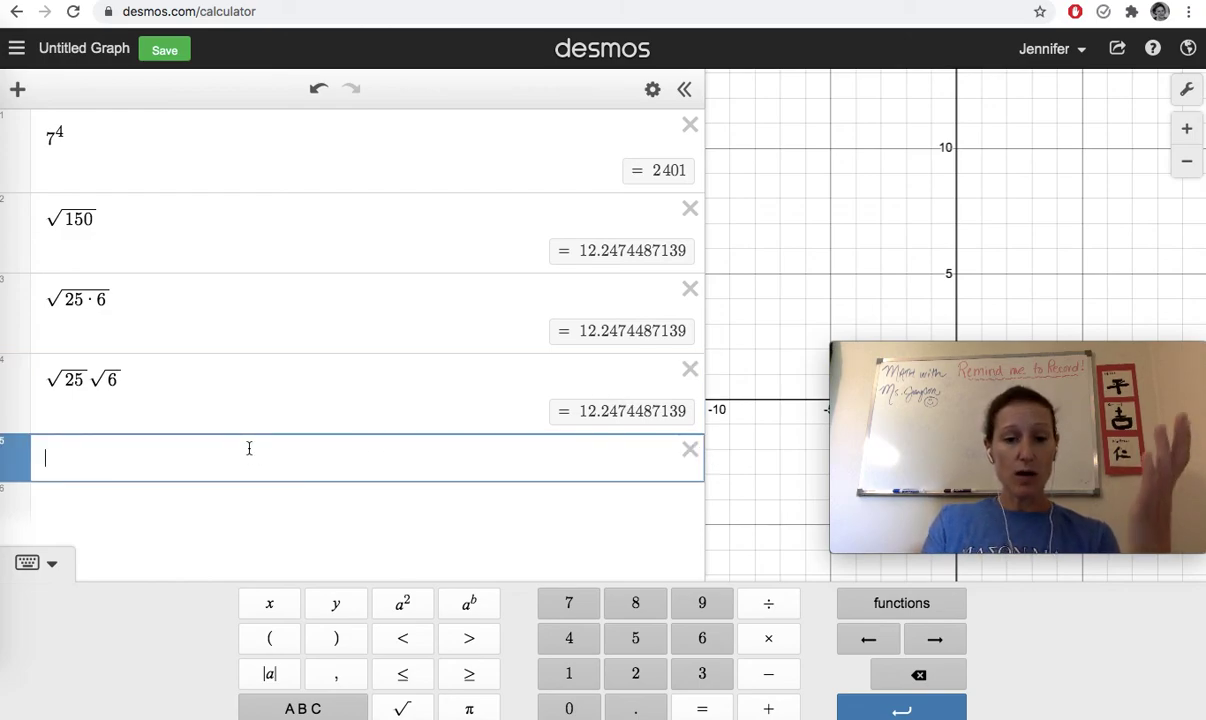
{"action": "type", "text": "5"}
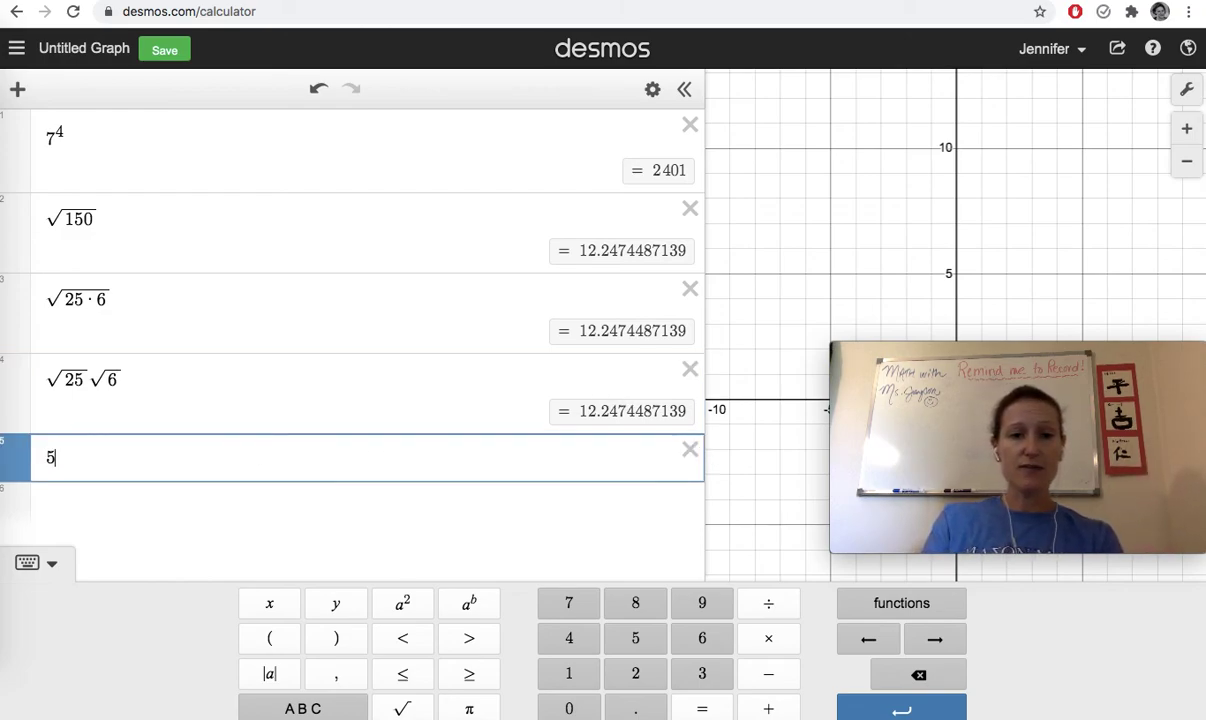
{"action": "type", "text": "sqrt6"}
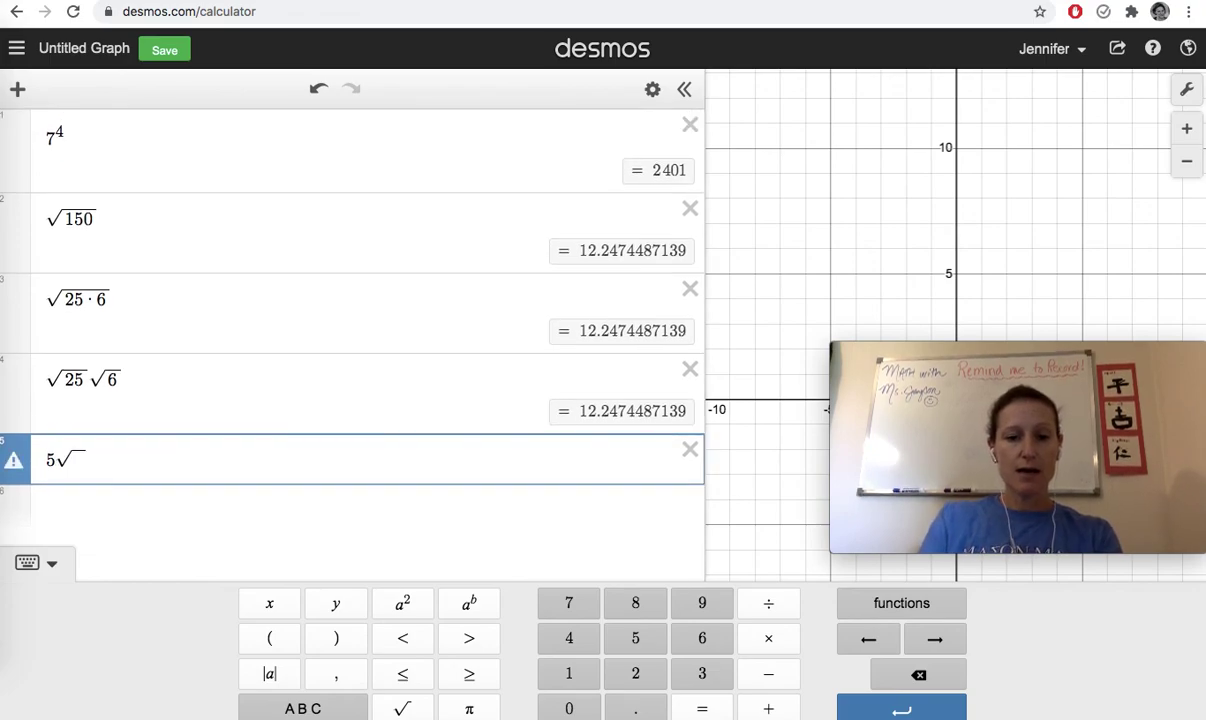